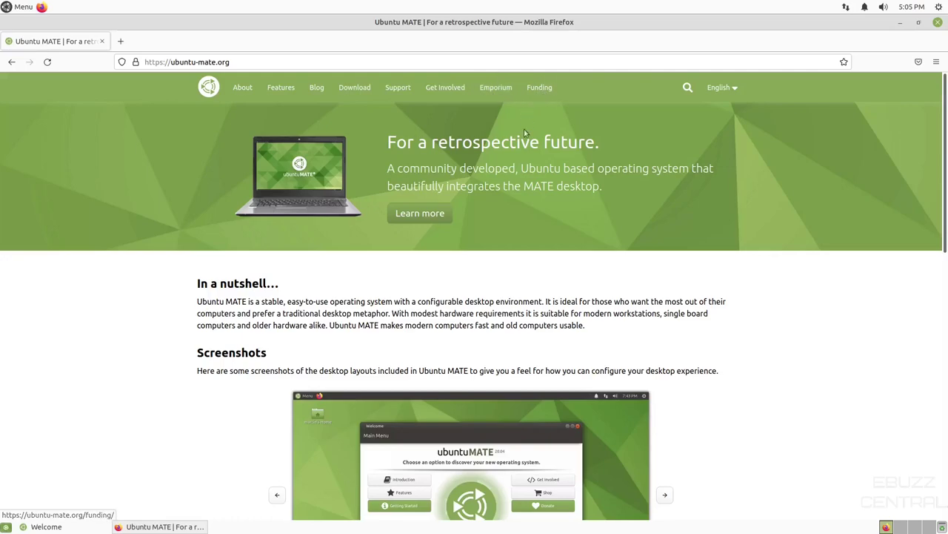
pyautogui.scroll(-3, 472, 235)
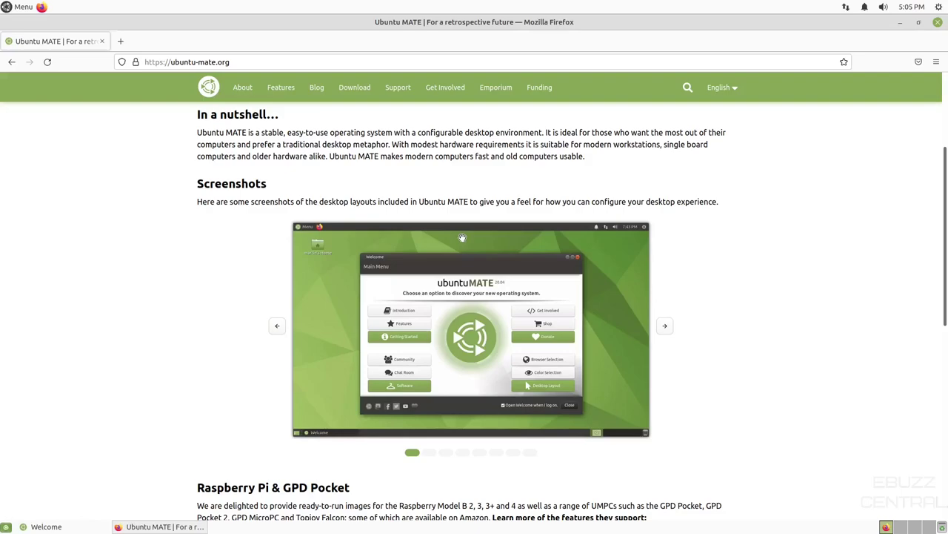
pyautogui.scroll(-3, 450, 248)
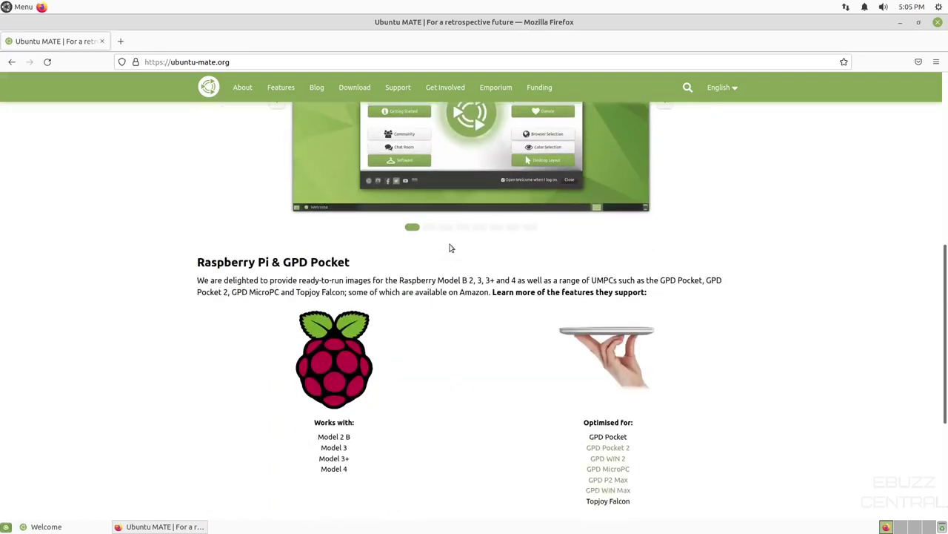
pyautogui.scroll(-2, 450, 248)
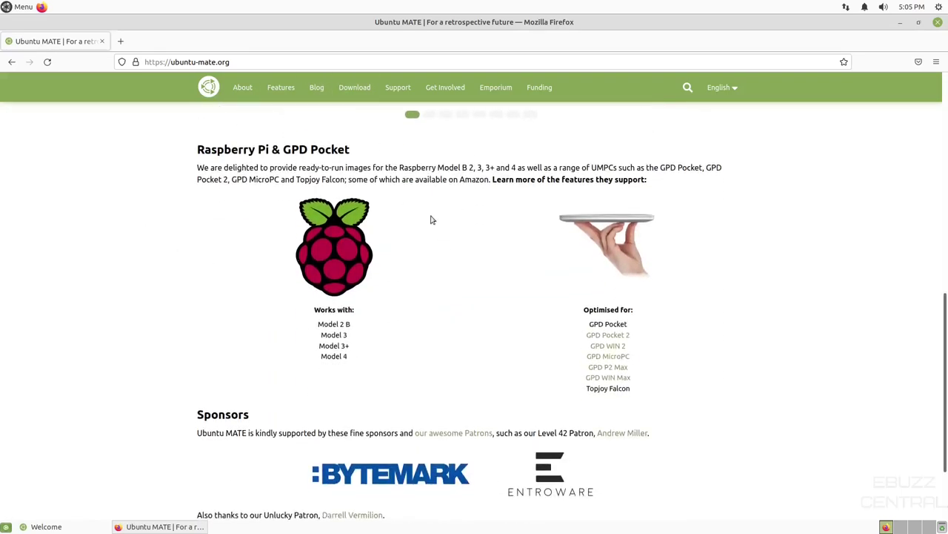
pyautogui.scroll(-2, 403, 215)
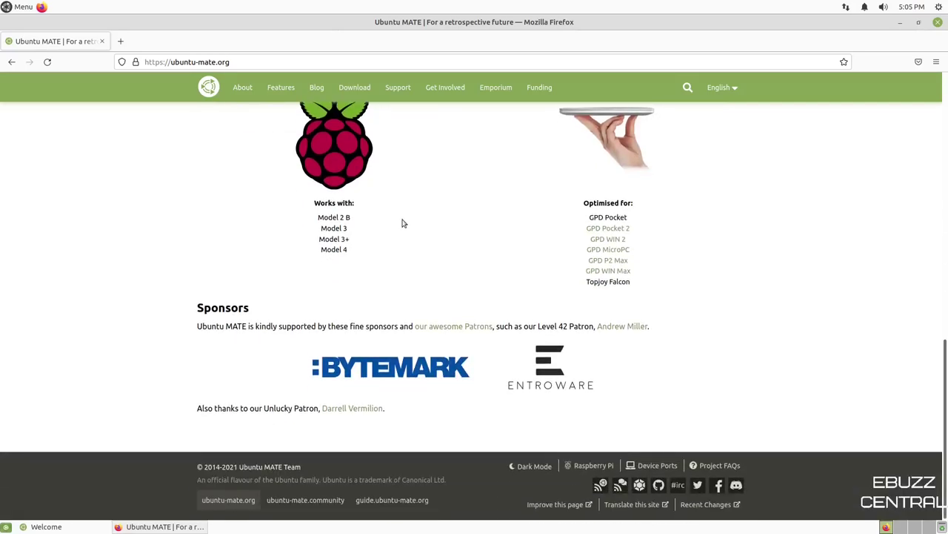
pyautogui.scroll(10, 402, 223)
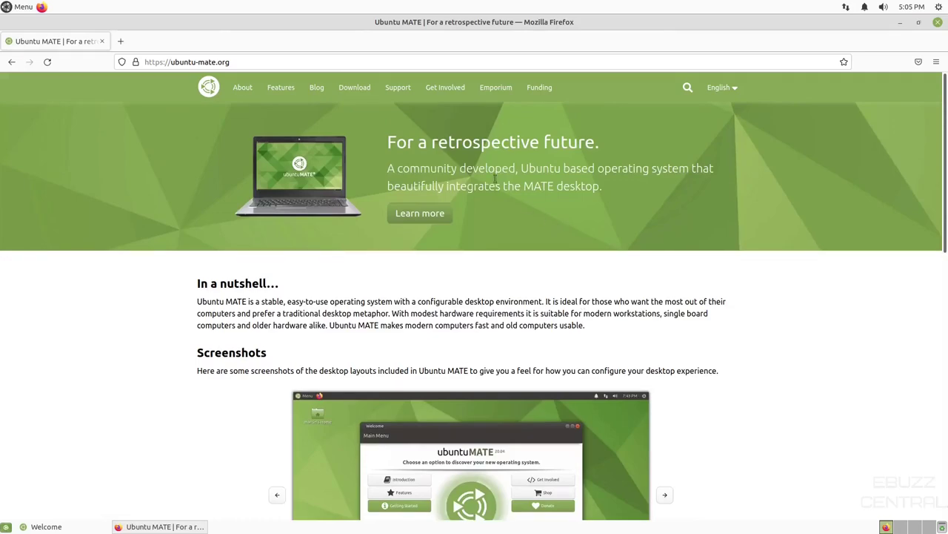
# Open the ubuntu-mate.org/support page, scroll through its Known Issues table, and return to the top
pyautogui.click(400, 89)
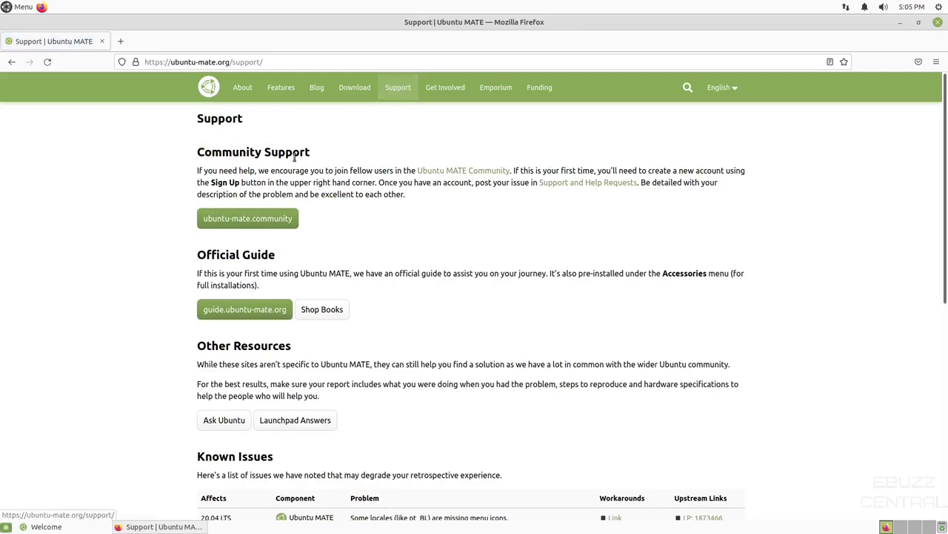
pyautogui.scroll(-3, 300, 270)
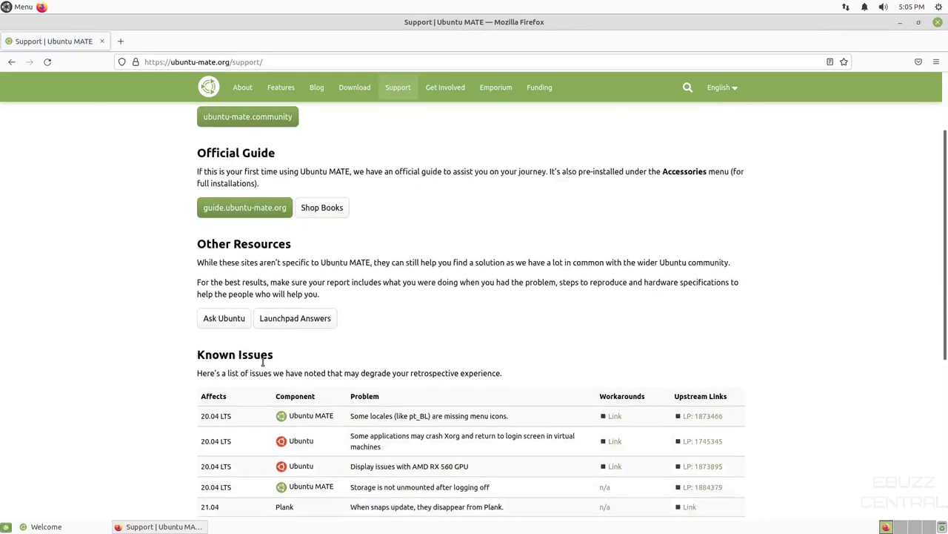
pyautogui.scroll(-3, 286, 262)
pyautogui.scroll(-3, 303, 262)
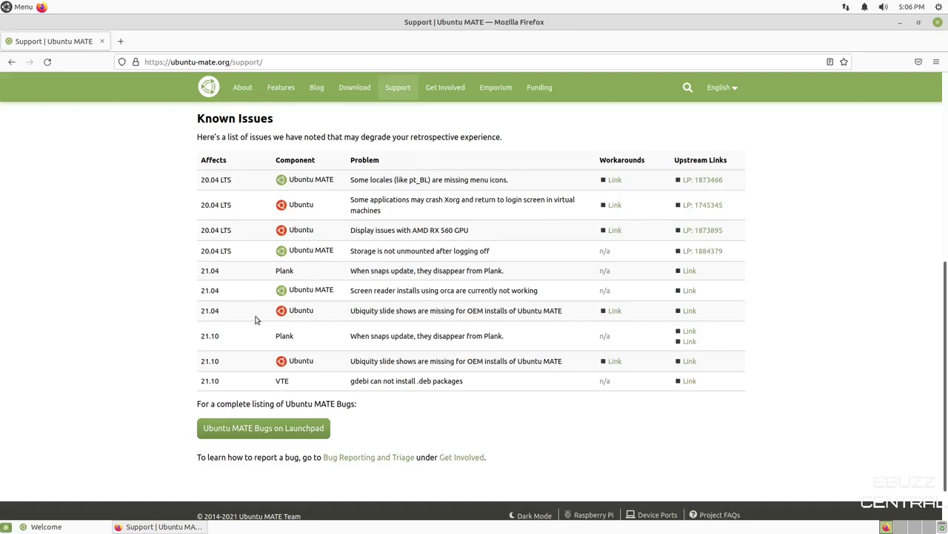
pyautogui.scroll(2, 281, 307)
pyautogui.scroll(5, 282, 308)
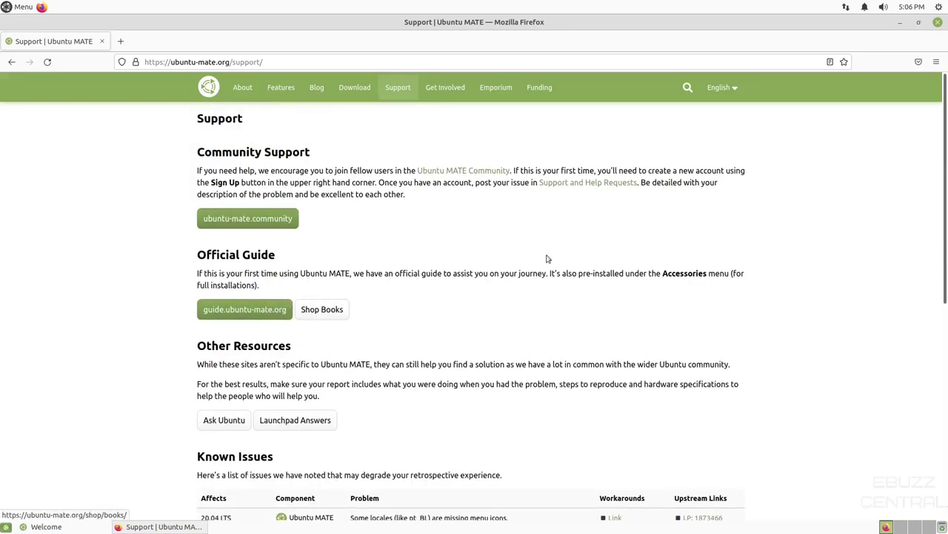
# Close Firefox and continue past the greeting to the Welcome 21.10 Main Menu
pyautogui.click(938, 23)
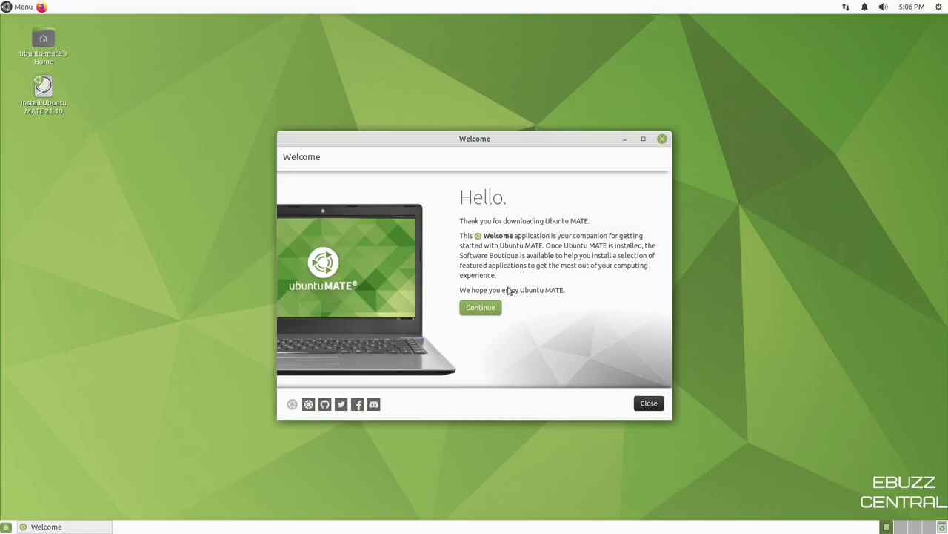
pyautogui.click(478, 313)
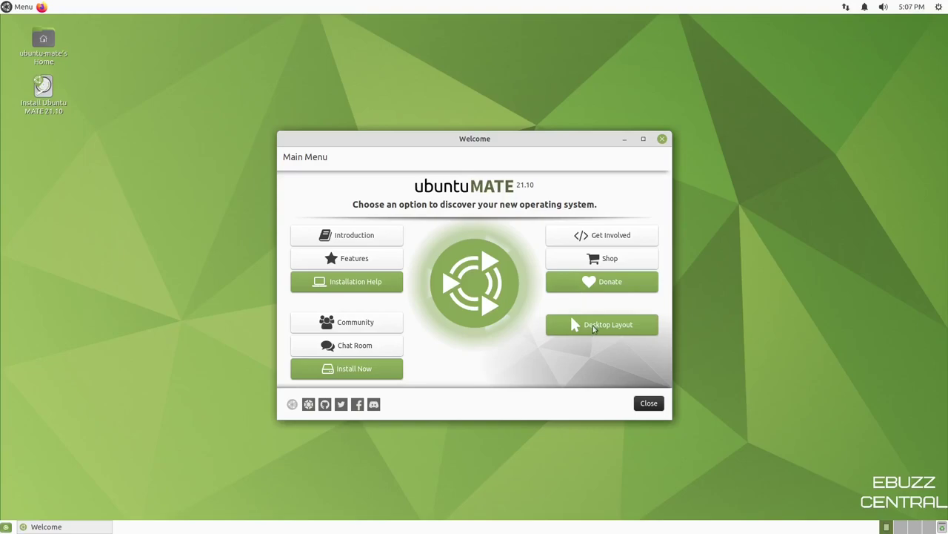
# Preview the Mutiny and Redmond desktop layouts, checking Redmond's application menu
pyautogui.click(593, 329)
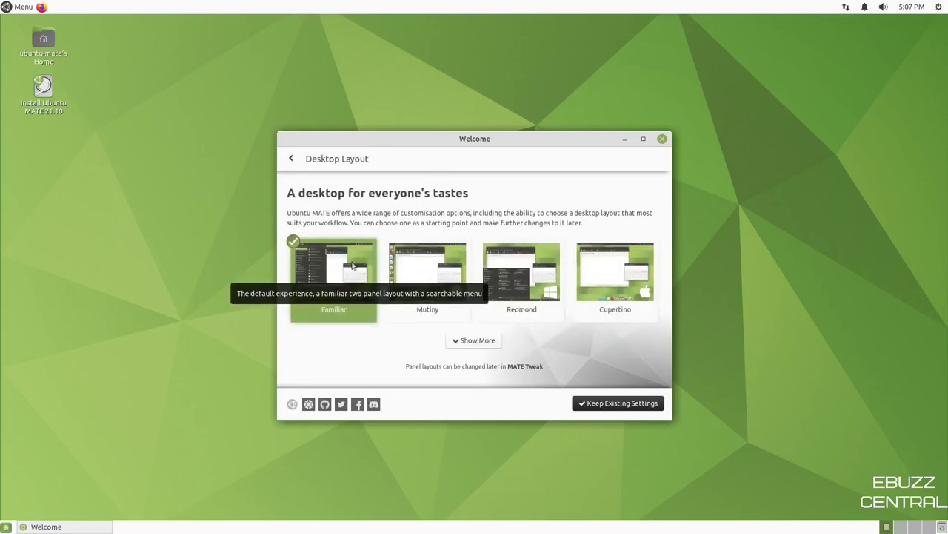
pyautogui.click(13, 9)
pyautogui.click(13, 9)
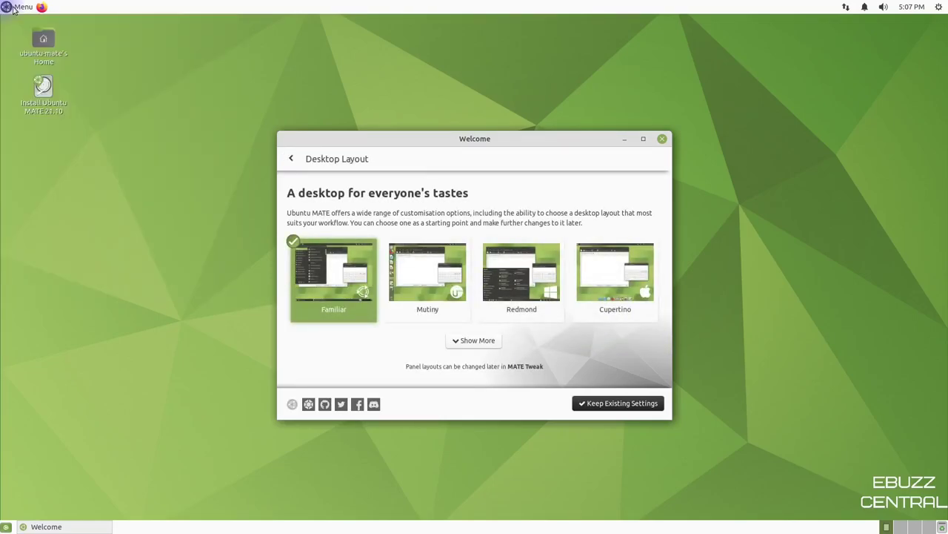
pyautogui.click(426, 276)
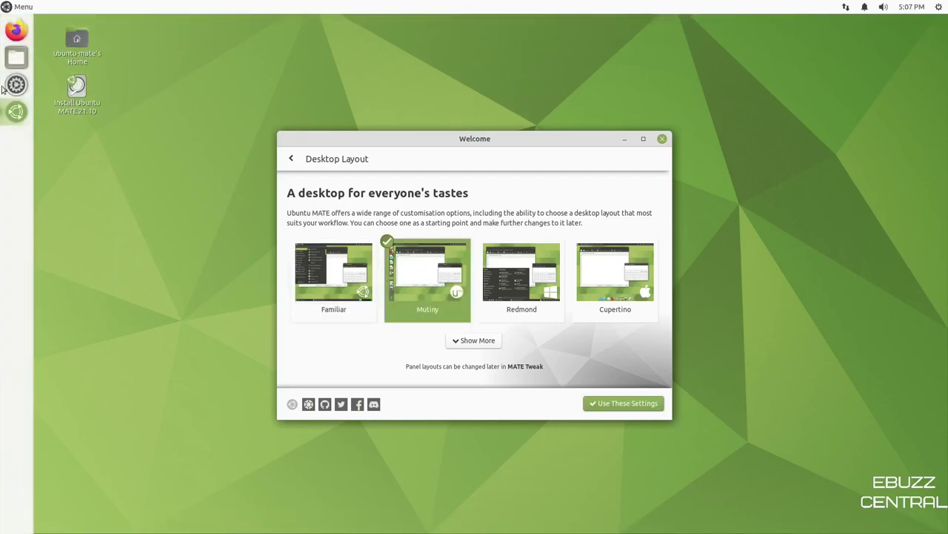
pyautogui.click(510, 279)
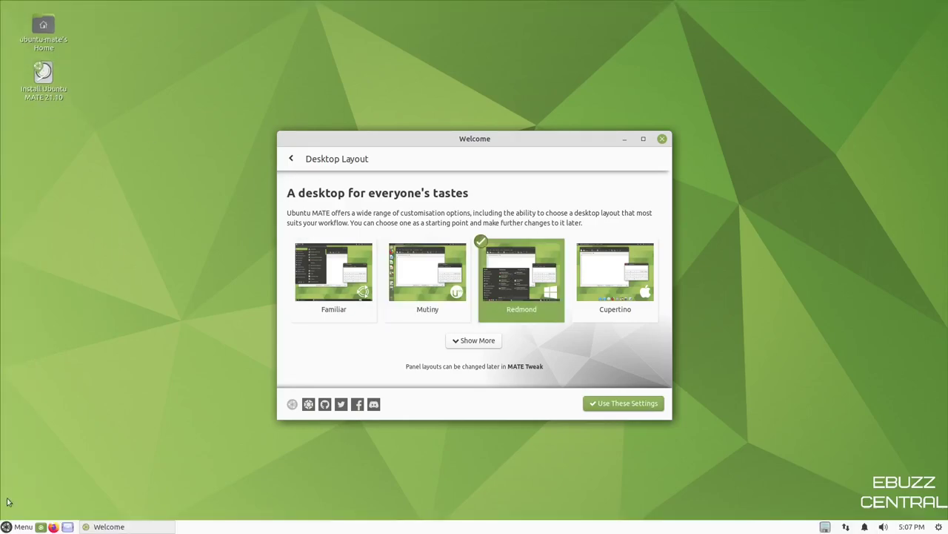
pyautogui.click(17, 526)
pyautogui.click(17, 527)
# Try the Cupertino and Pantheon layouts, restore Familiar, and close the Welcome window
pyautogui.click(604, 280)
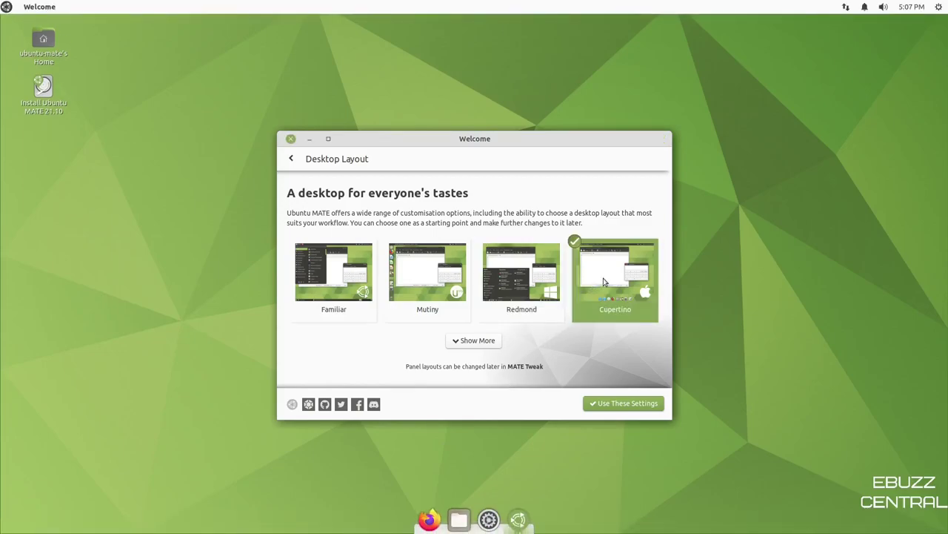
pyautogui.click(473, 340)
pyautogui.scroll(-2, 338, 295)
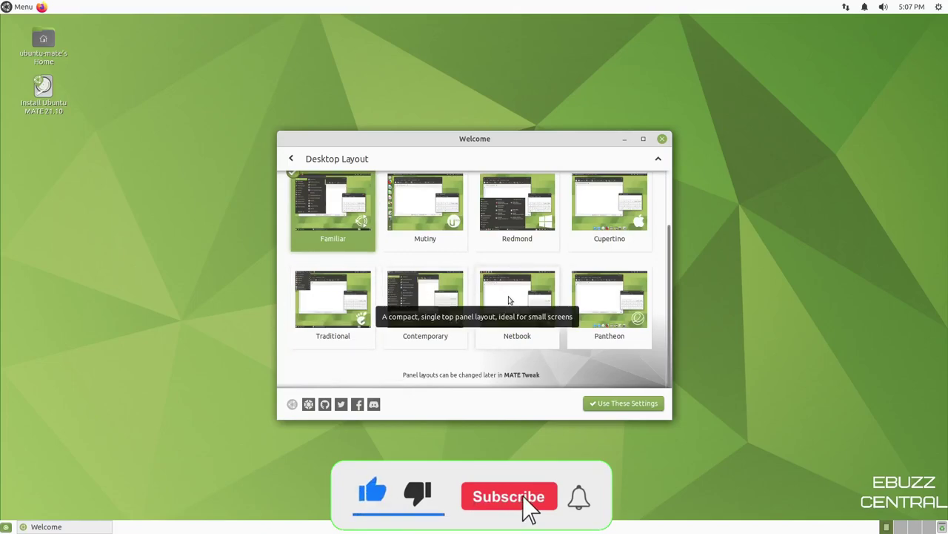
pyautogui.click(609, 309)
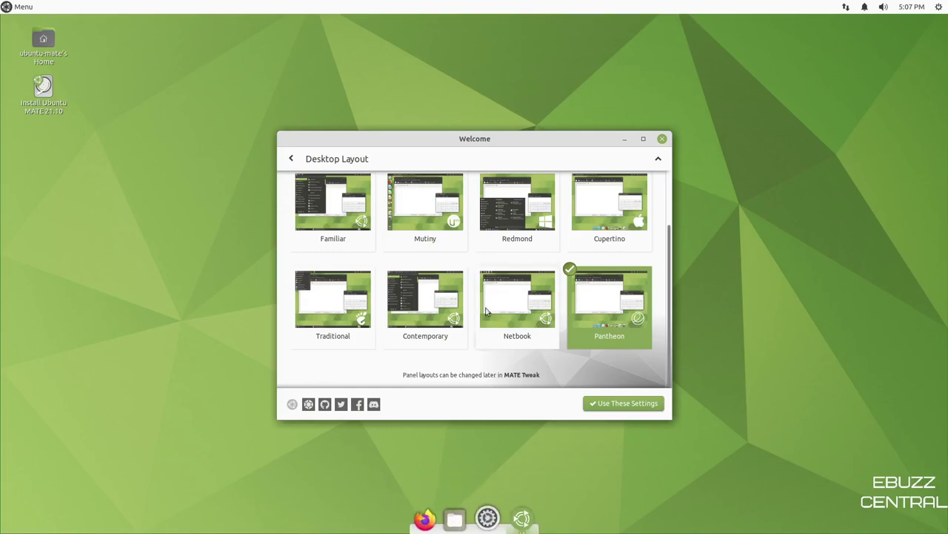
pyautogui.scroll(1, 486, 311)
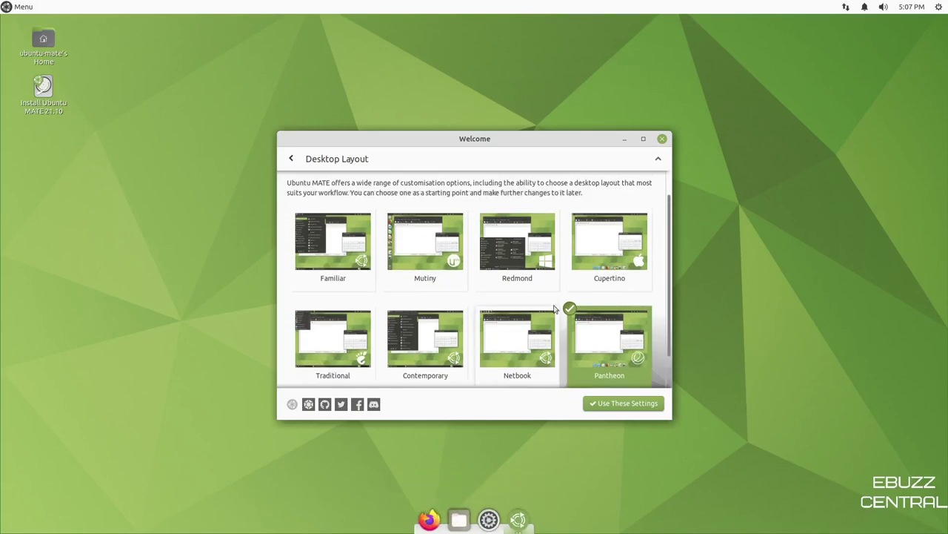
pyautogui.click(602, 250)
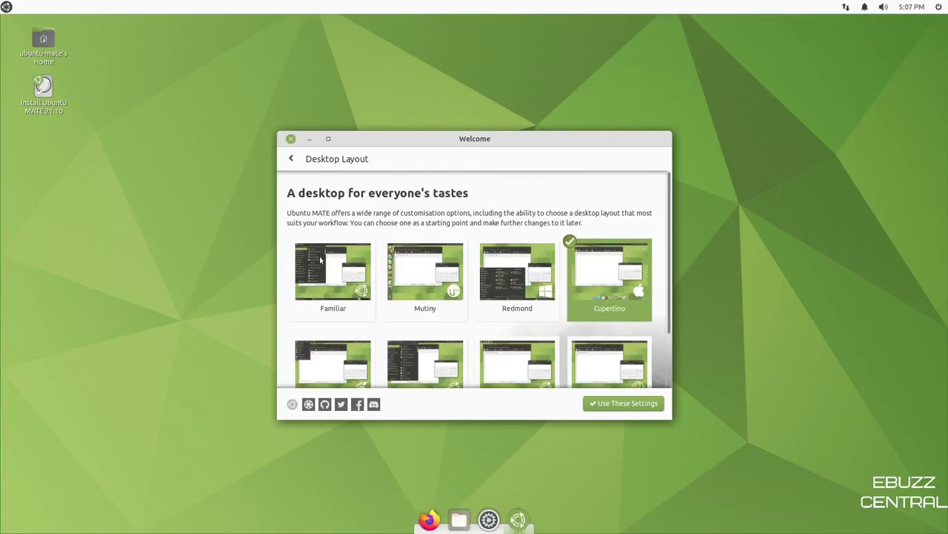
pyautogui.click(320, 259)
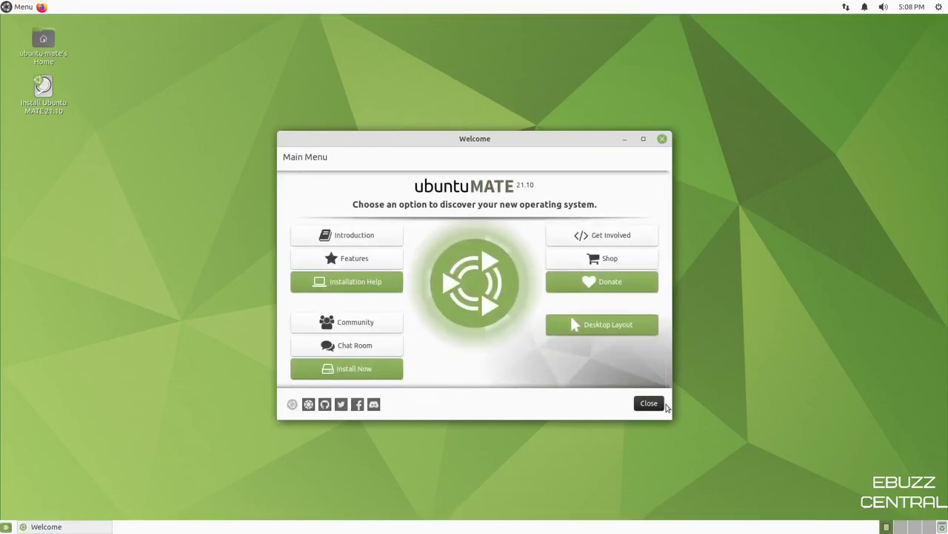
pyautogui.click(653, 406)
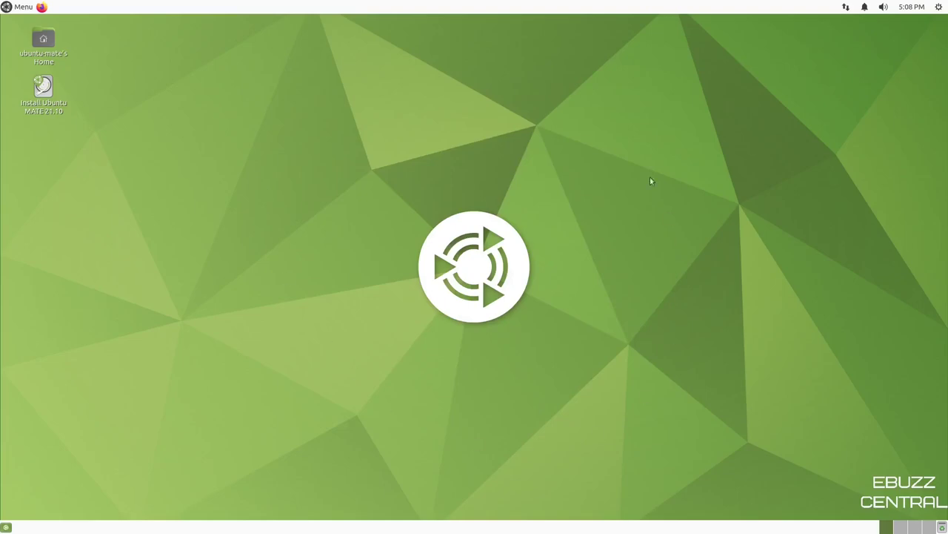
# Set the pink-and-purple nebula image as wallpaper via Change Desktop Background
pyautogui.rightClick(458, 129)
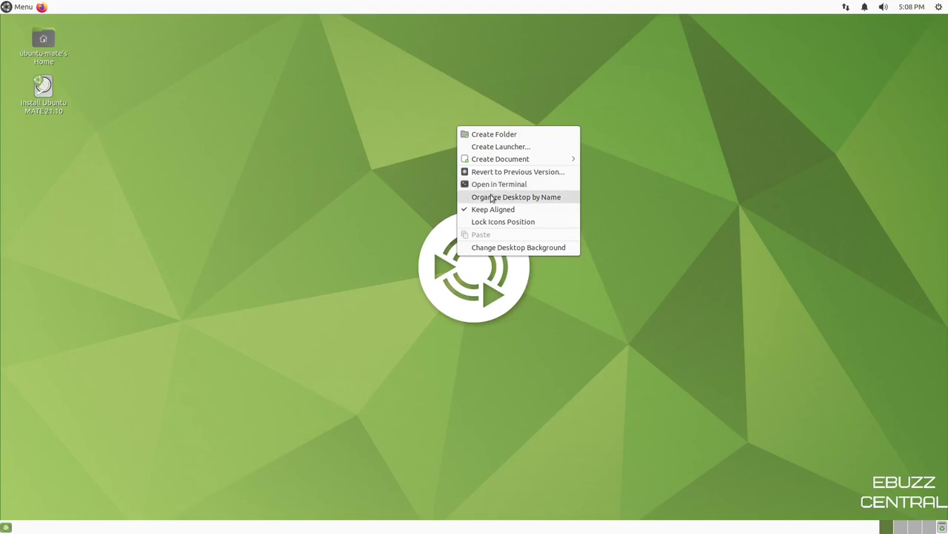
pyautogui.click(504, 248)
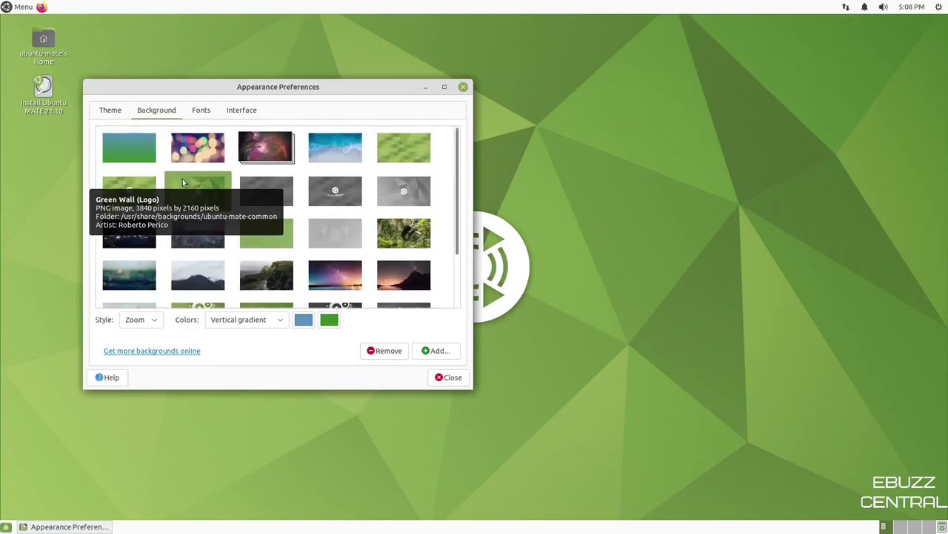
pyautogui.click(265, 151)
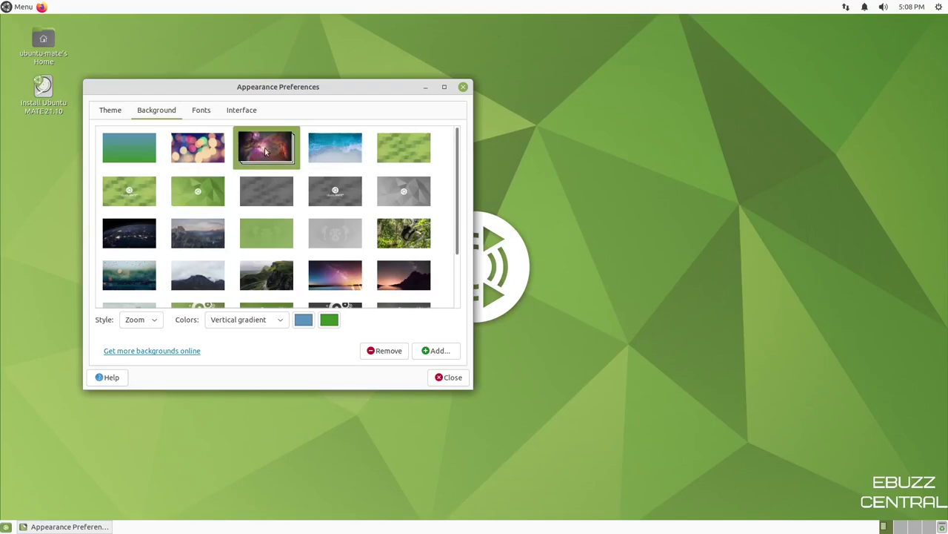
pyautogui.click(448, 377)
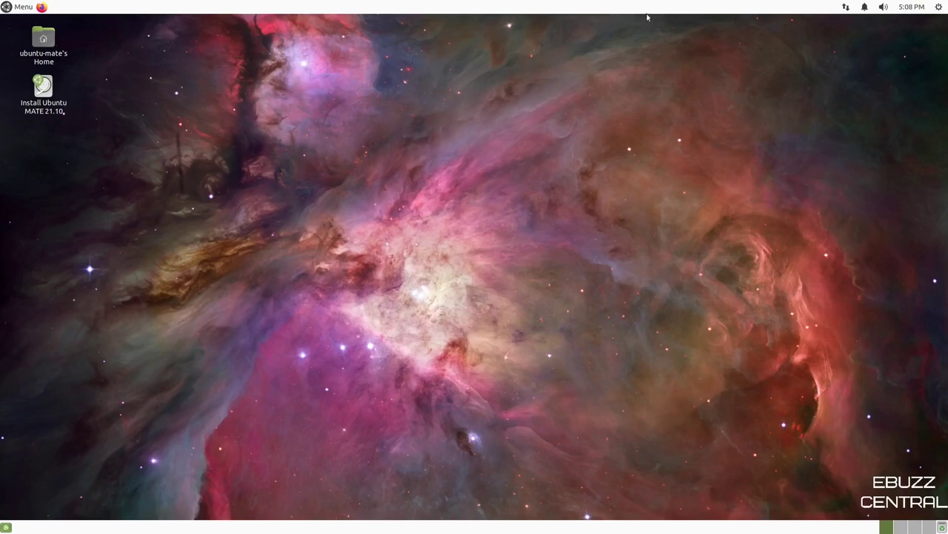
# Cycle through workspaces 3 and 4, then return to workspace 1
pyautogui.click(900, 526)
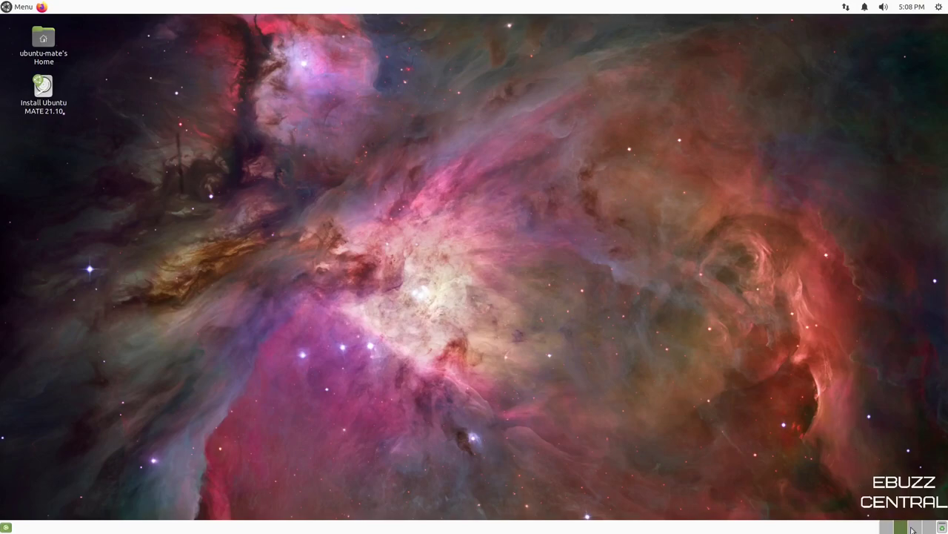
pyautogui.click(916, 527)
pyautogui.click(929, 527)
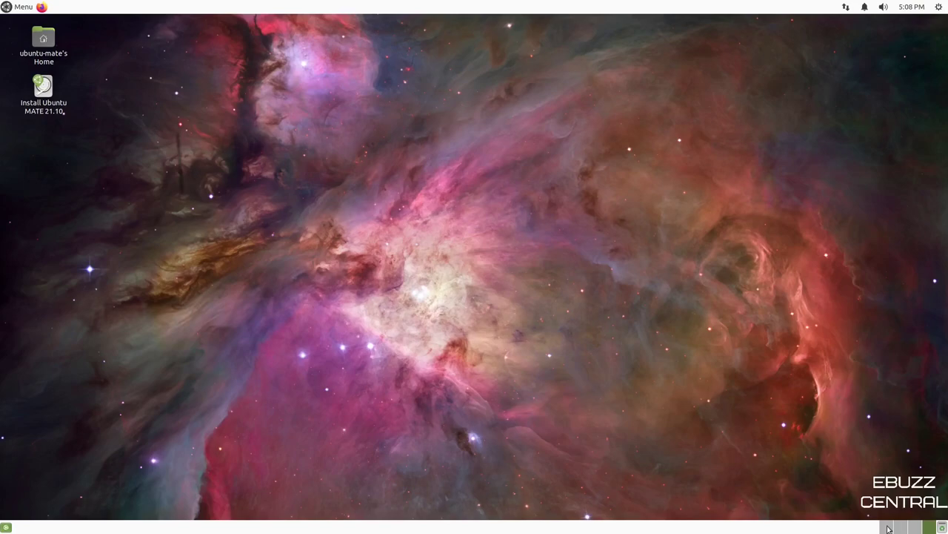
pyautogui.click(888, 529)
# Show the main menu's Administration apps, including Software Boutique
pyautogui.click(12, 10)
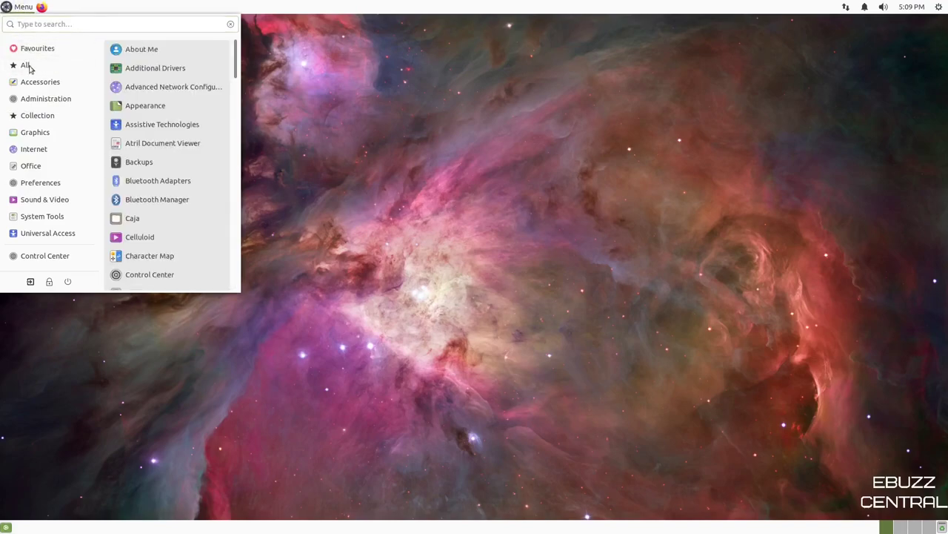
pyautogui.moveTo(31, 85)
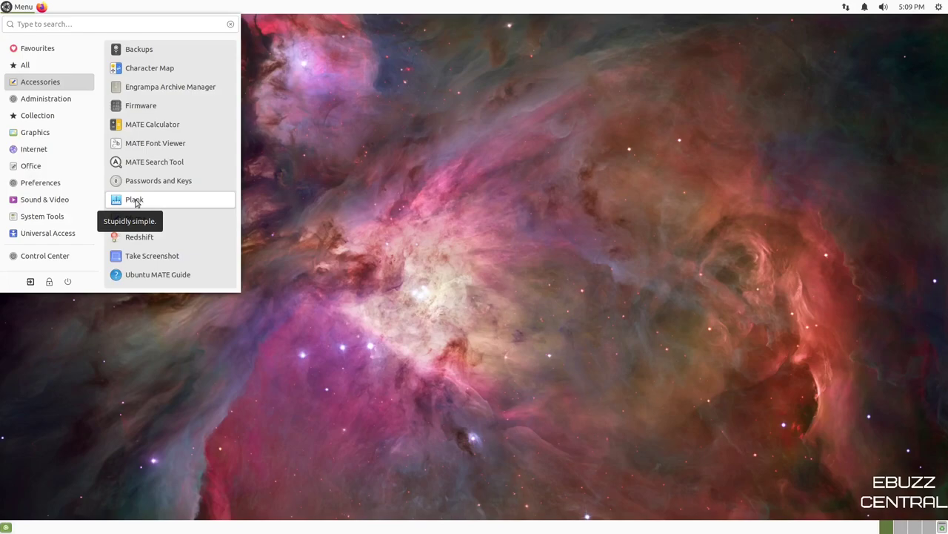
pyautogui.moveTo(47, 106)
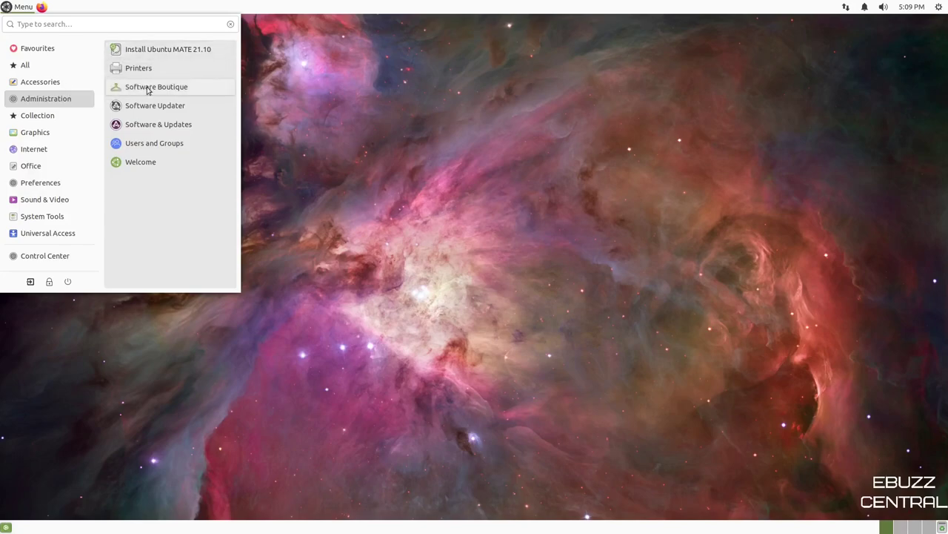
# Launch Software Boutique, then move and enlarge its window
pyautogui.click(172, 89)
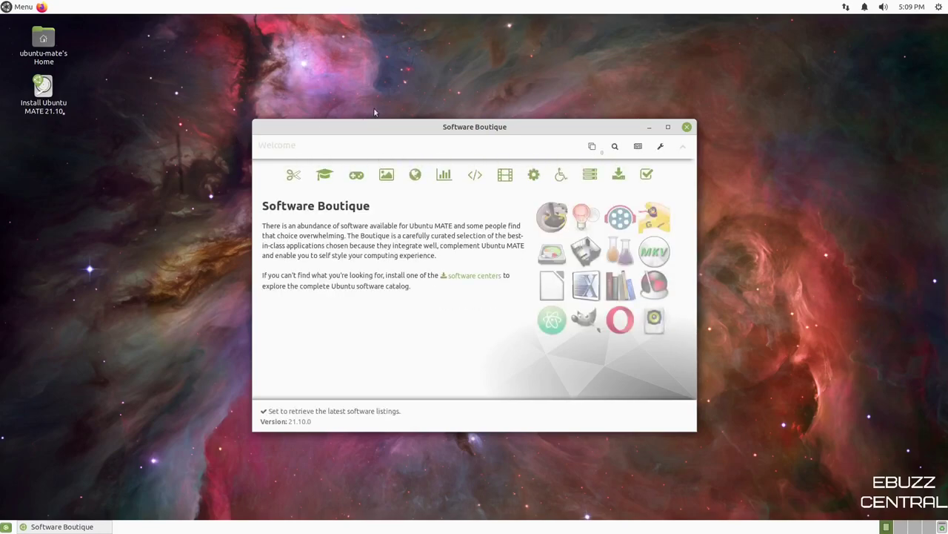
pyautogui.moveTo(554, 131); pyautogui.dragTo(518, 66)
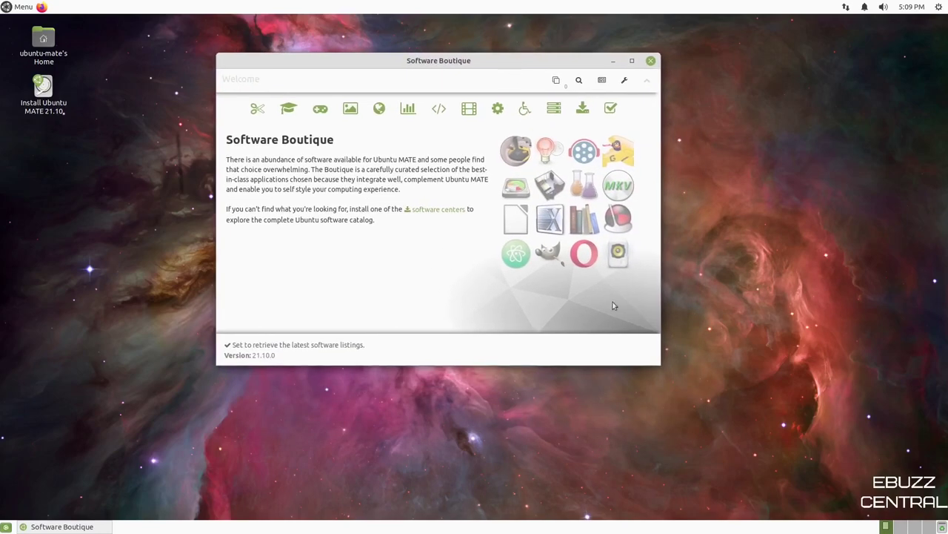
pyautogui.moveTo(660, 364); pyautogui.dragTo(697, 415)
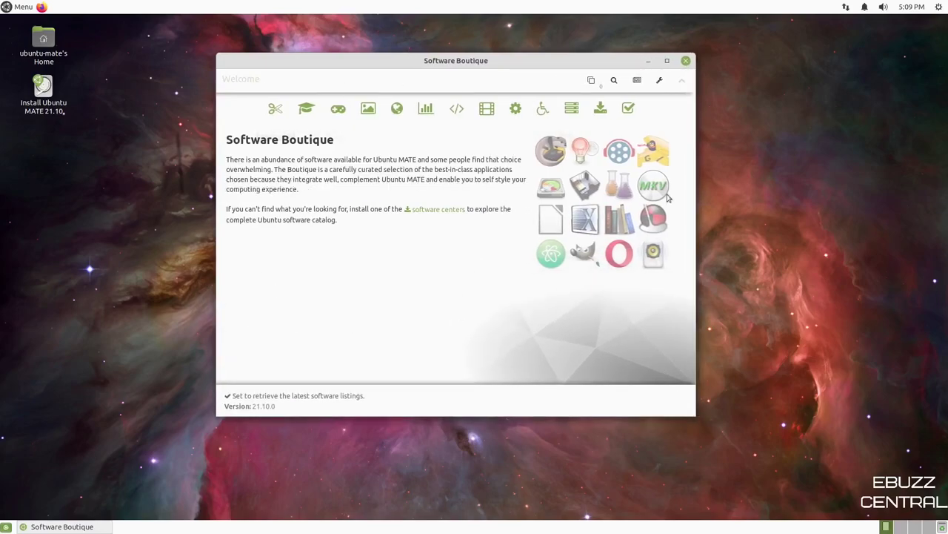
# Scroll through the apps in the Accessories category
pyautogui.click(276, 112)
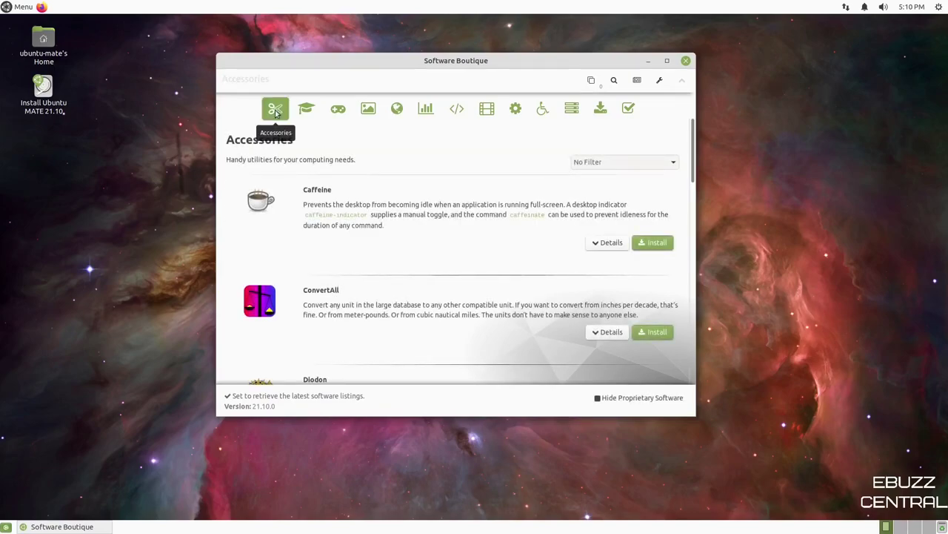
pyautogui.scroll(-5, 397, 254)
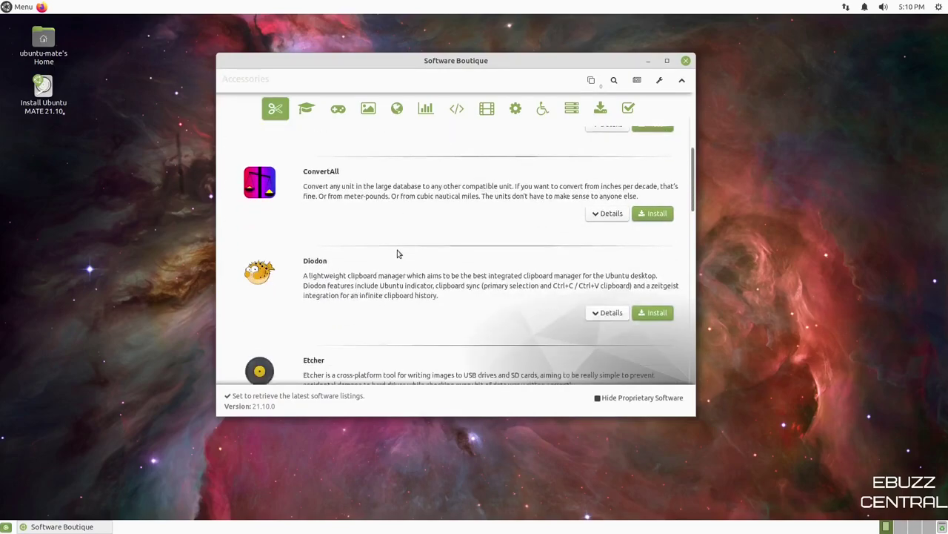
pyautogui.scroll(-1, 398, 253)
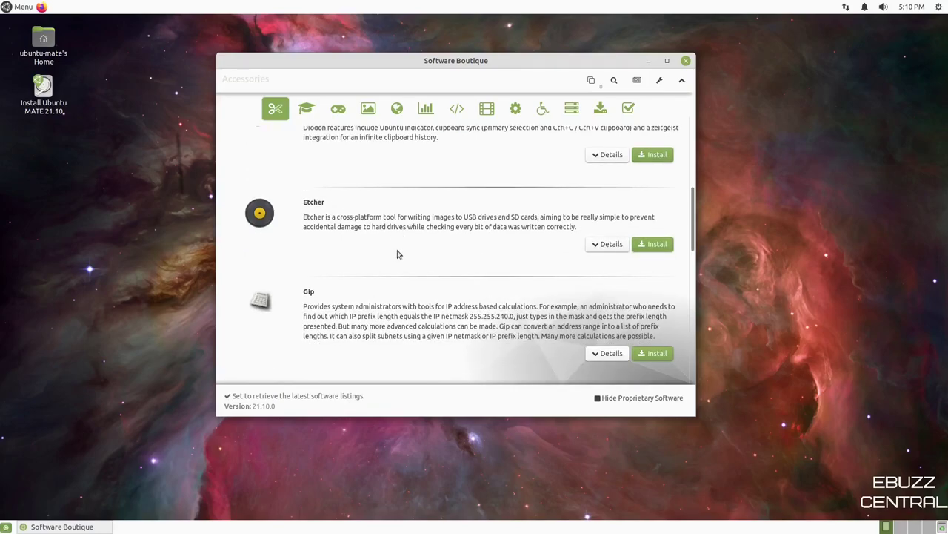
pyautogui.scroll(-1, 372, 247)
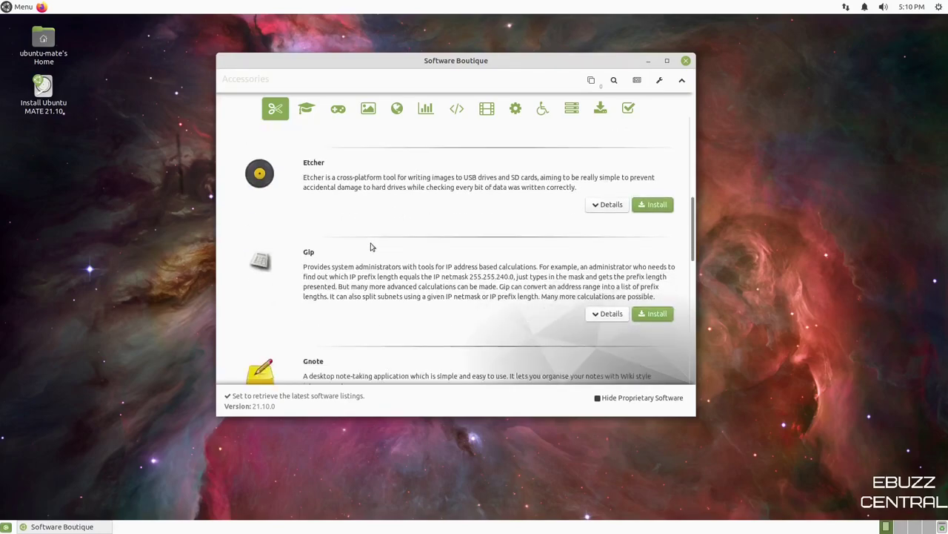
pyautogui.scroll(-7, 372, 247)
pyautogui.scroll(3, 367, 248)
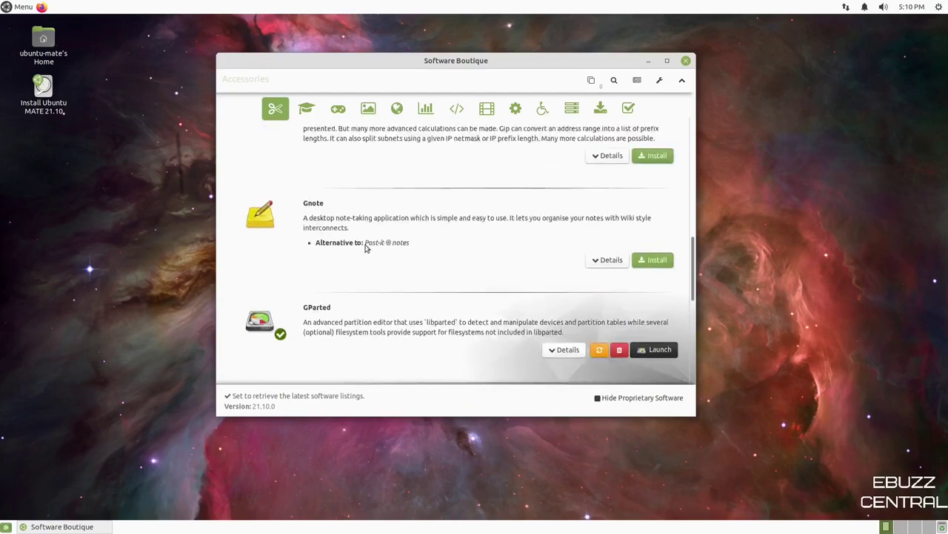
pyautogui.scroll(4, 365, 244)
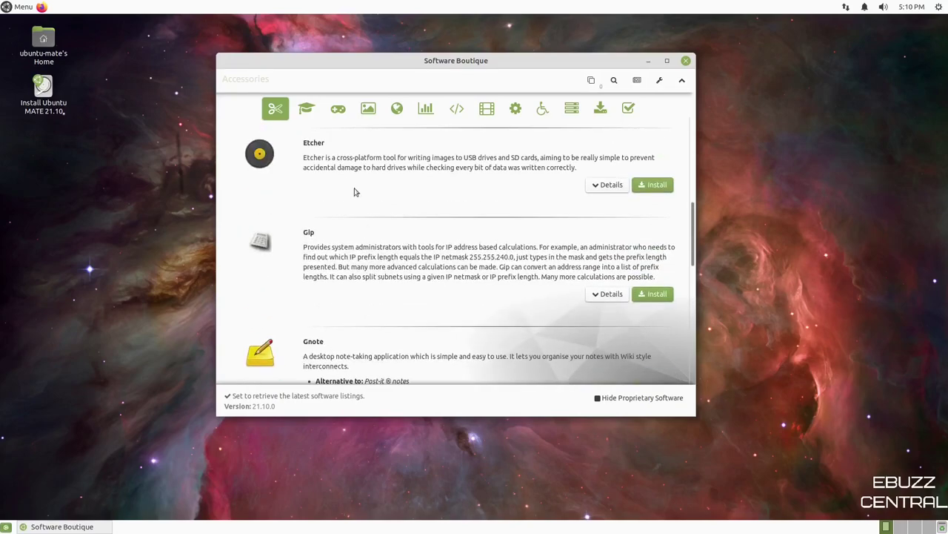
# Browse the Education, Games, Graphics and Internet categories, ending on Sound & Video
pyautogui.click(307, 110)
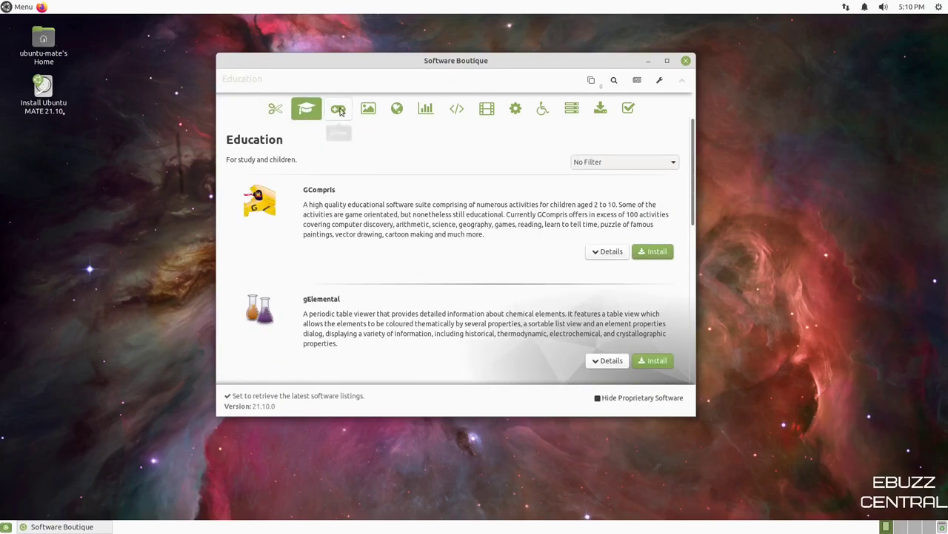
pyautogui.click(337, 109)
pyautogui.click(368, 109)
pyautogui.scroll(-10, 377, 239)
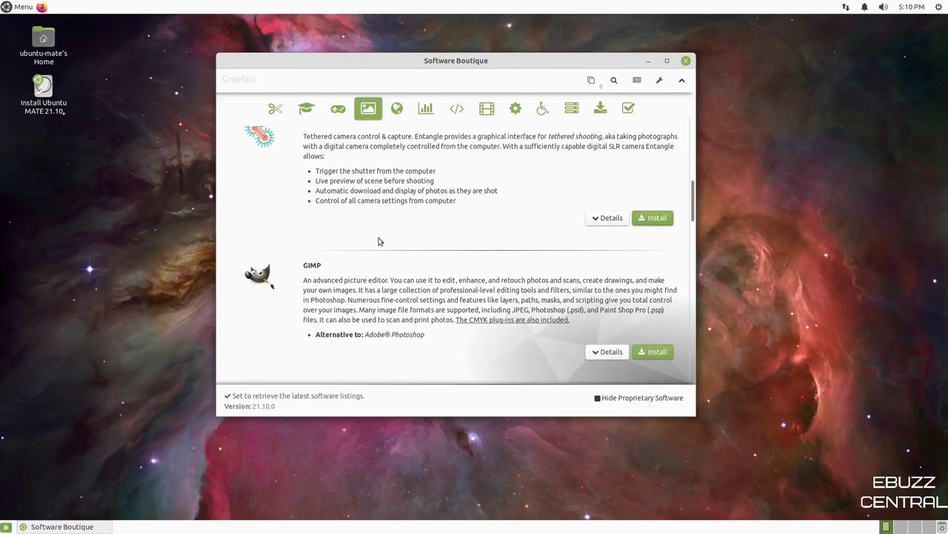
pyautogui.scroll(-5, 378, 241)
pyautogui.scroll(8, 377, 238)
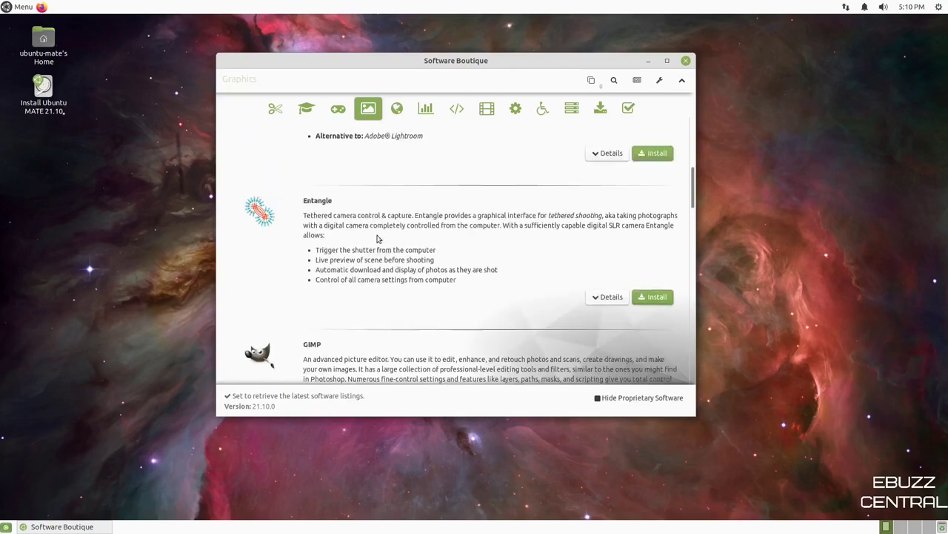
pyautogui.scroll(3, 377, 238)
pyautogui.click(396, 109)
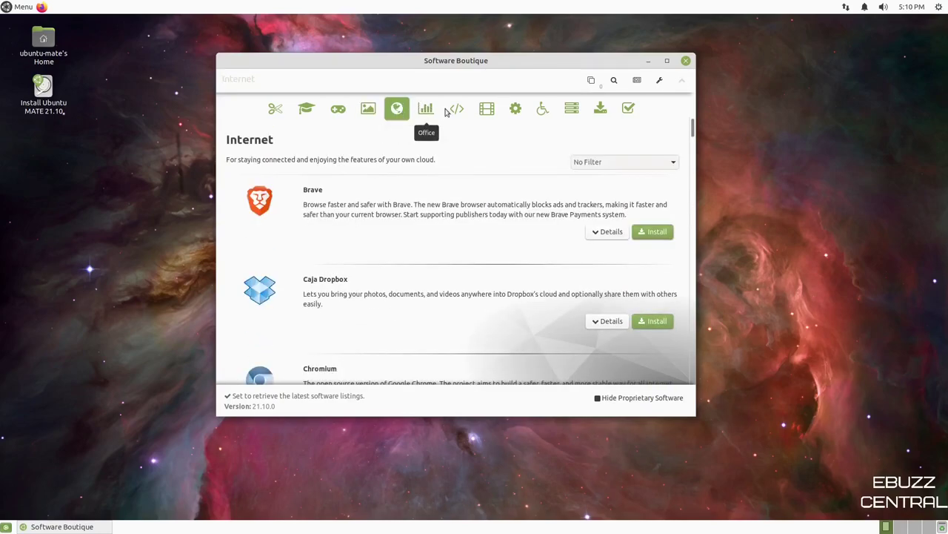
pyautogui.click(487, 109)
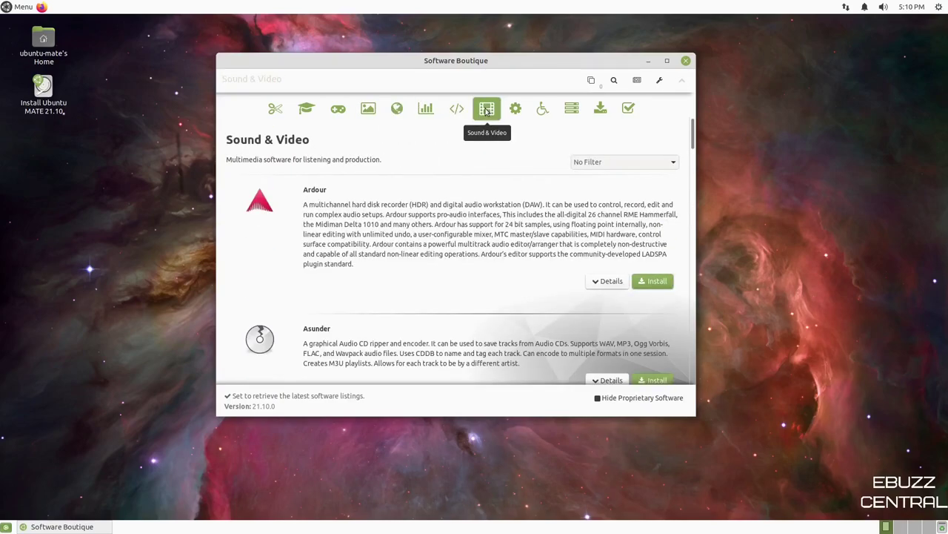
# Search Software Boutique for 'kdenlive' and move the window left
pyautogui.click(614, 82)
pyautogui.click(357, 176)
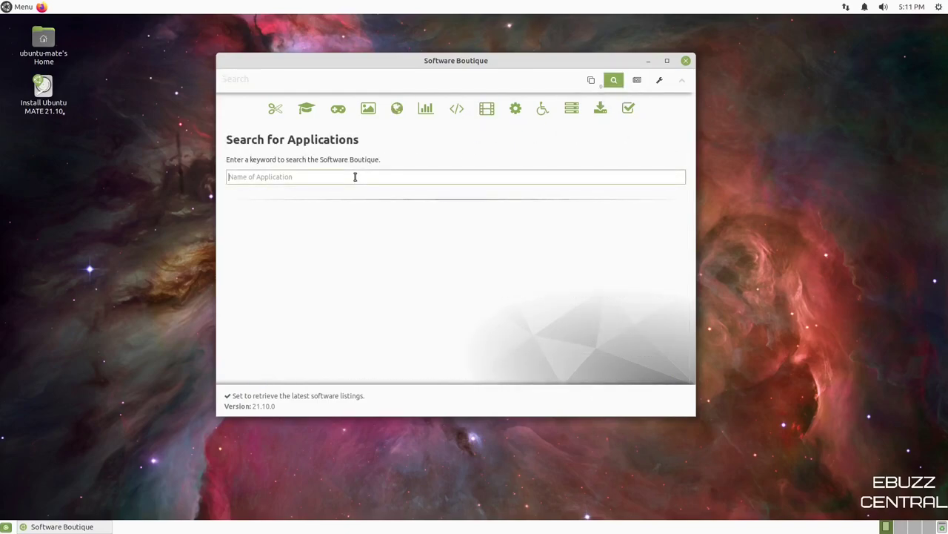
pyautogui.write('kdenlive')
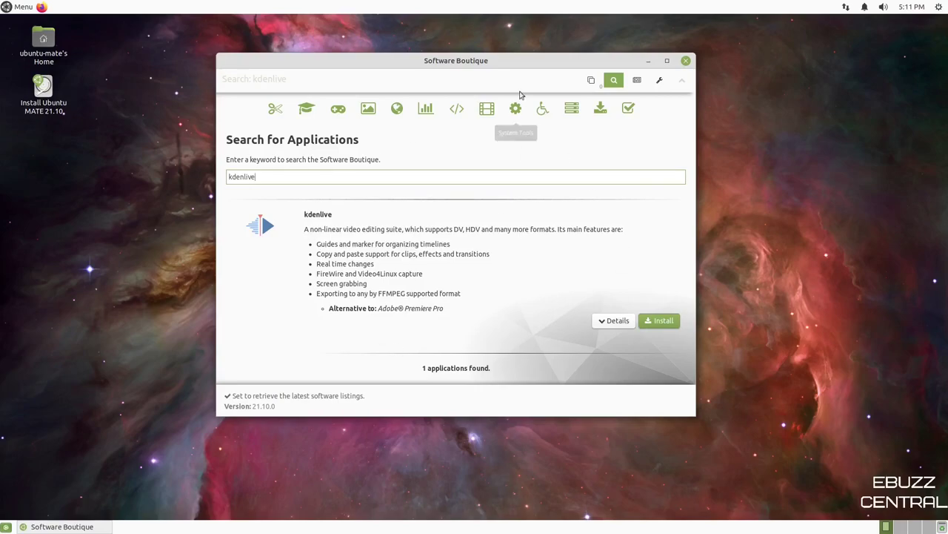
pyautogui.moveTo(507, 66); pyautogui.dragTo(500, 117)
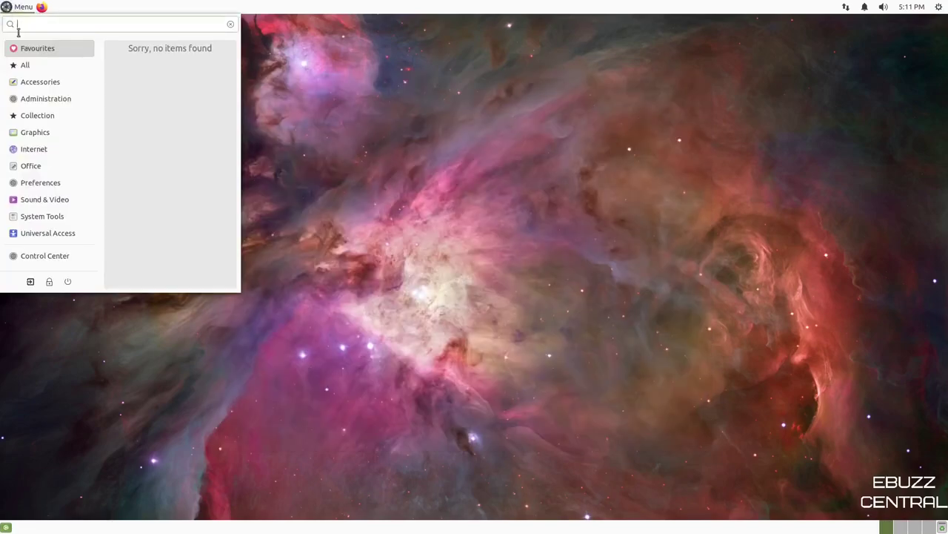
# Browse the Graphics, Internet, Office and Preferences menu categories, then launch Appearance
pyautogui.moveTo(40, 101)
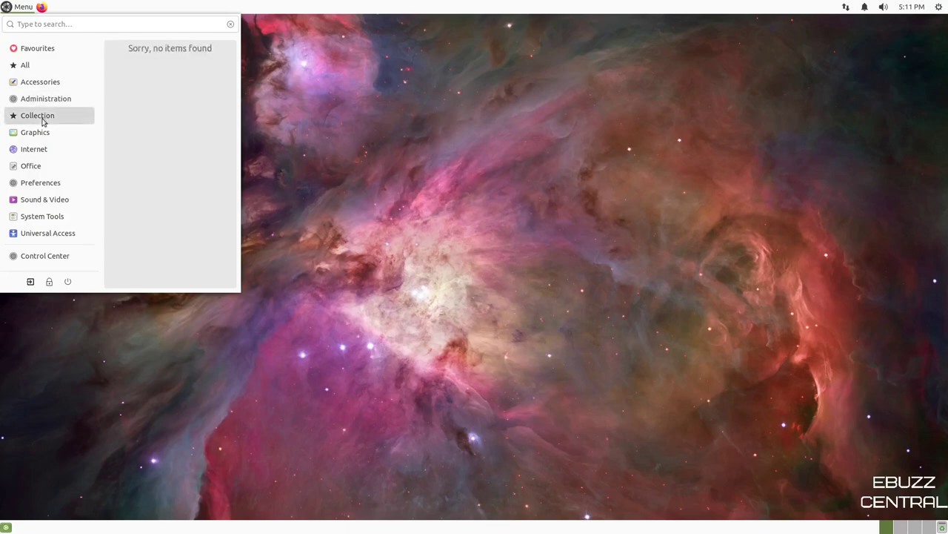
pyautogui.moveTo(40, 135)
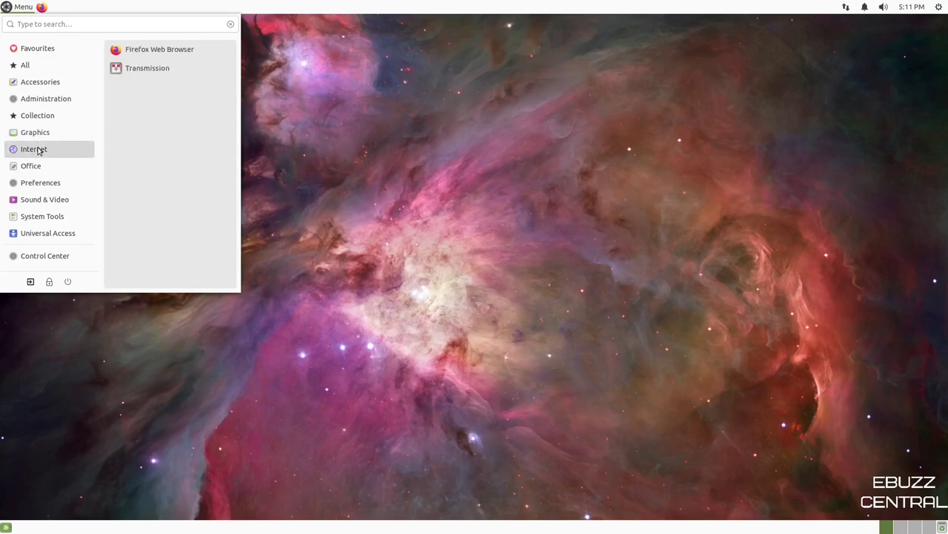
pyautogui.moveTo(34, 168)
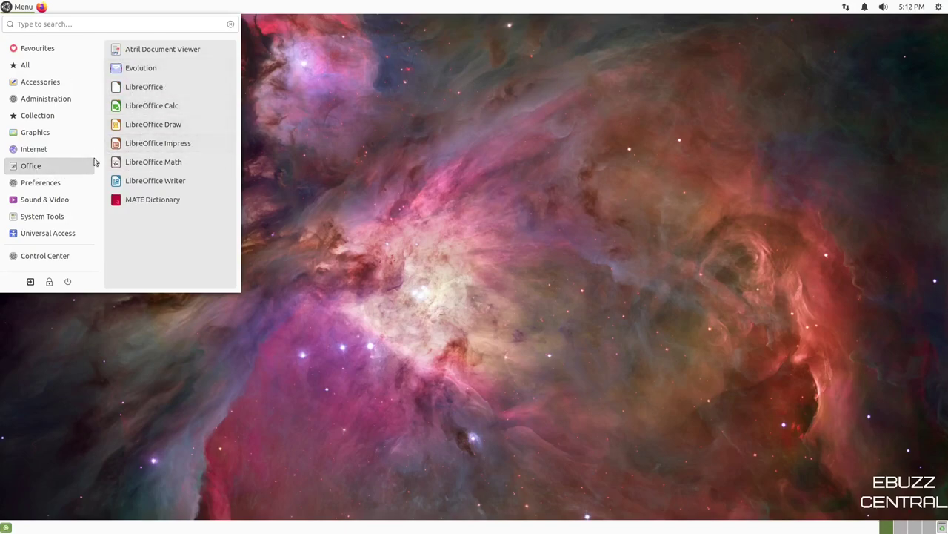
pyautogui.moveTo(66, 182)
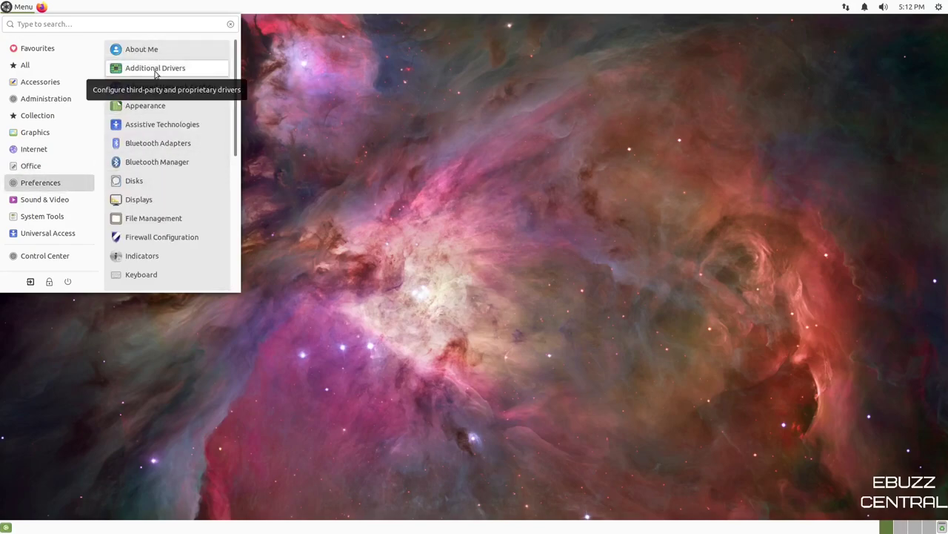
pyautogui.click(149, 107)
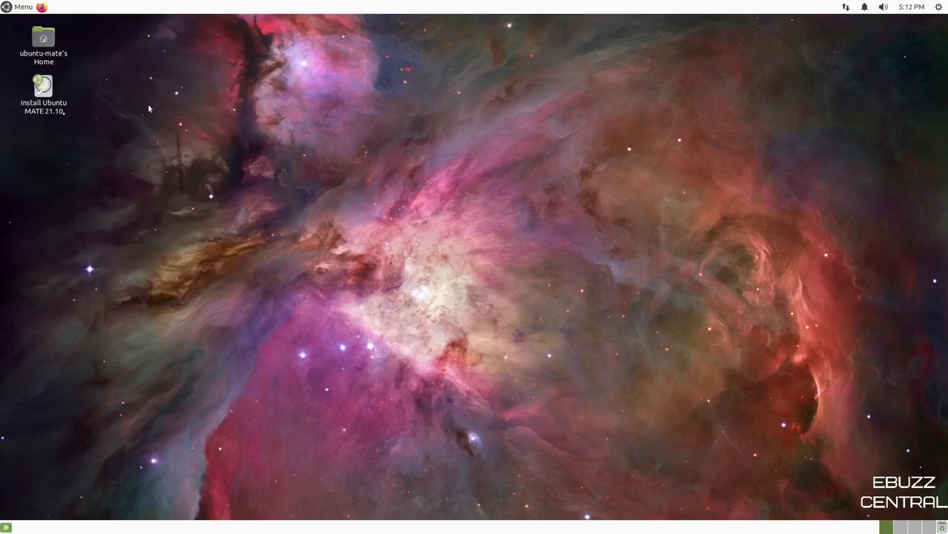
# Apply the Ambiant-MATE-Dark theme, review the Background, Fonts and Interface tabs, then close the dialog
pyautogui.moveTo(364, 91); pyautogui.dragTo(481, 63)
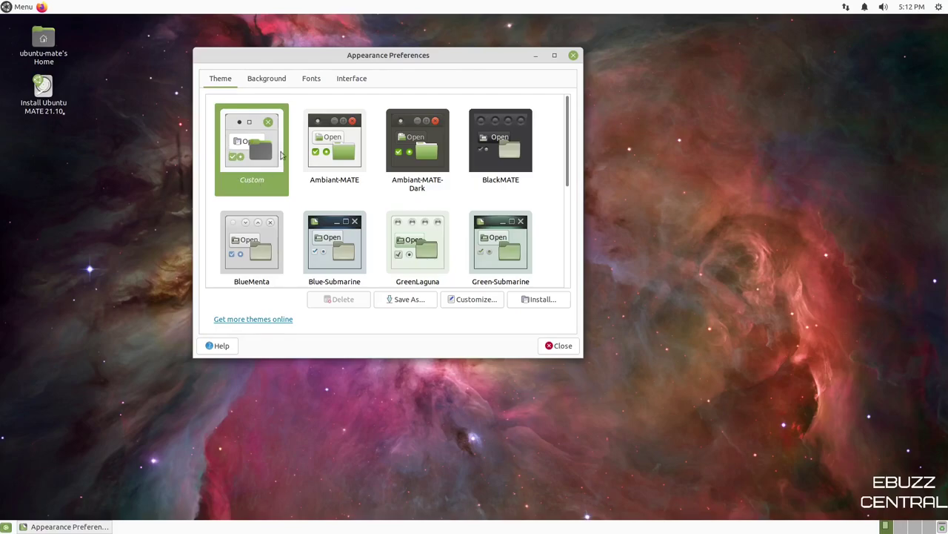
pyautogui.click(420, 163)
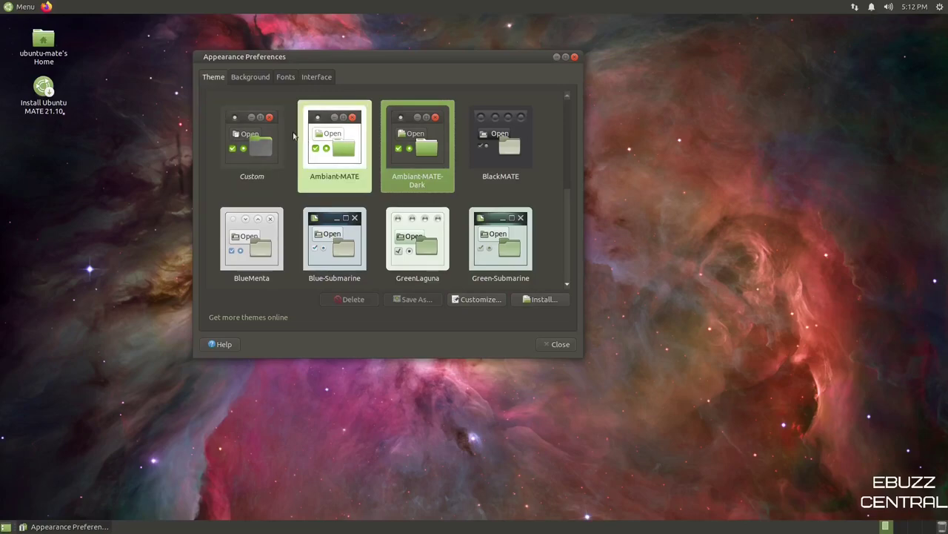
pyautogui.click(252, 77)
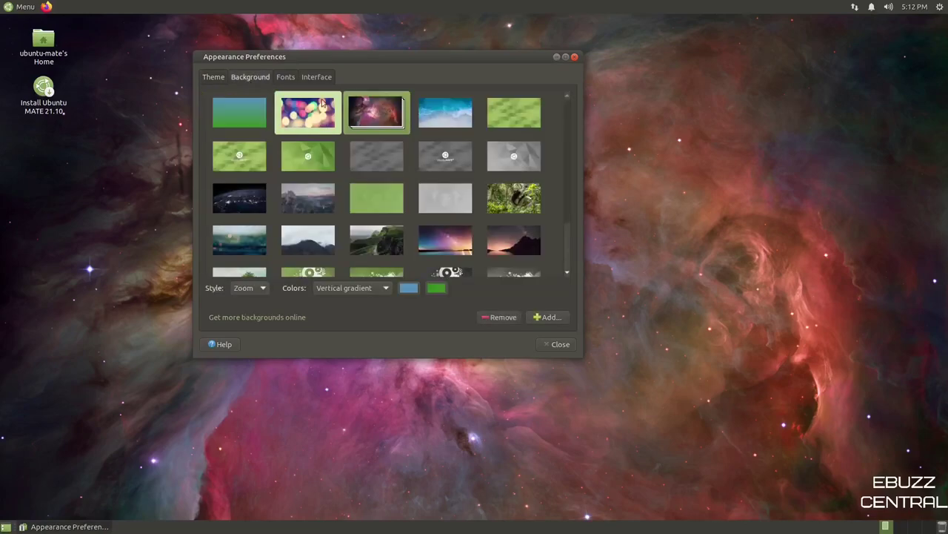
pyautogui.click(288, 78)
pyautogui.click(333, 77)
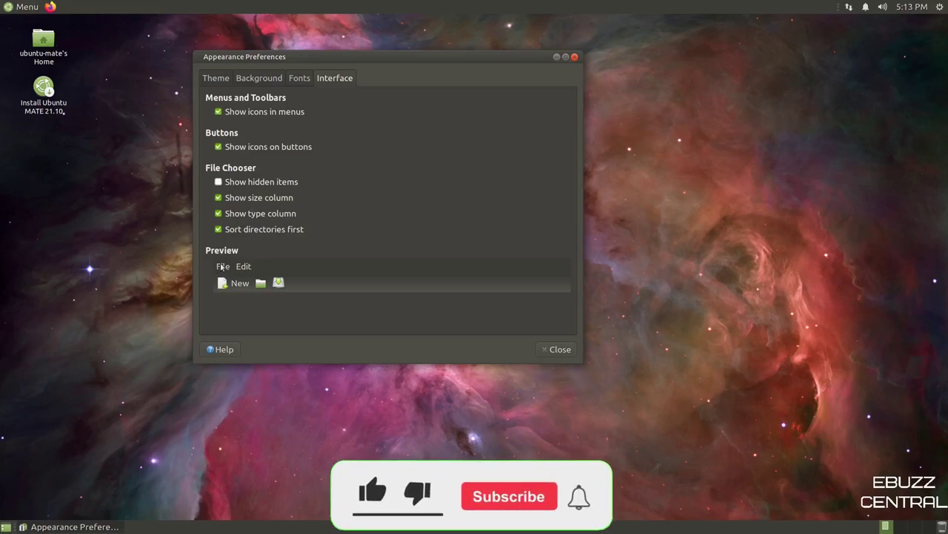
pyautogui.click(575, 57)
pyautogui.click(22, 6)
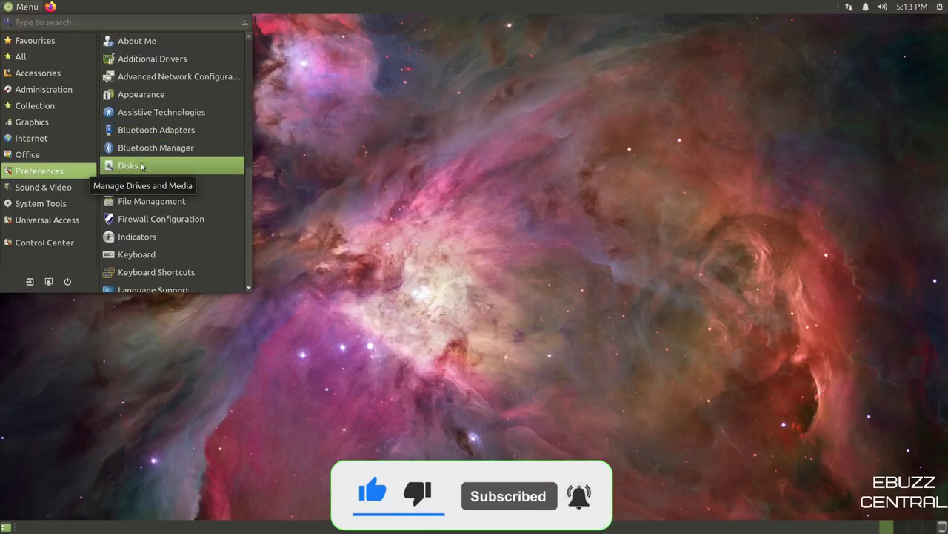
# Scroll the menu to System Tools, listing Caja, GParted and MATE Terminal
pyautogui.scroll(-3, 177, 185)
pyautogui.scroll(-3, 181, 173)
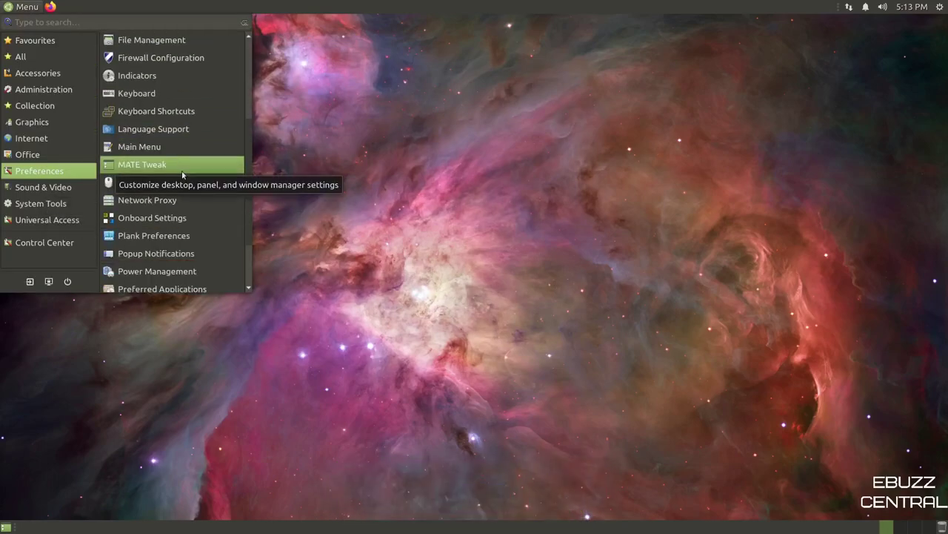
pyautogui.scroll(-2, 183, 176)
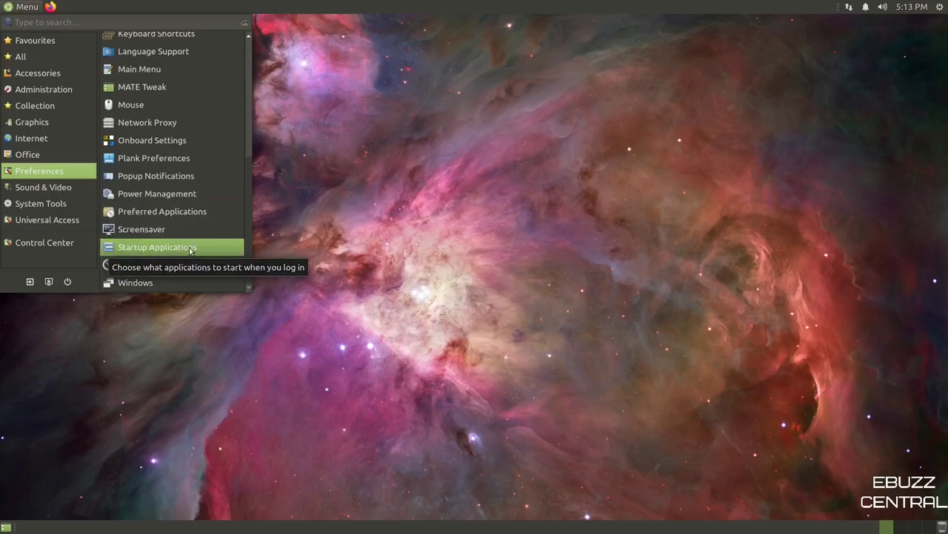
pyautogui.moveTo(65, 192)
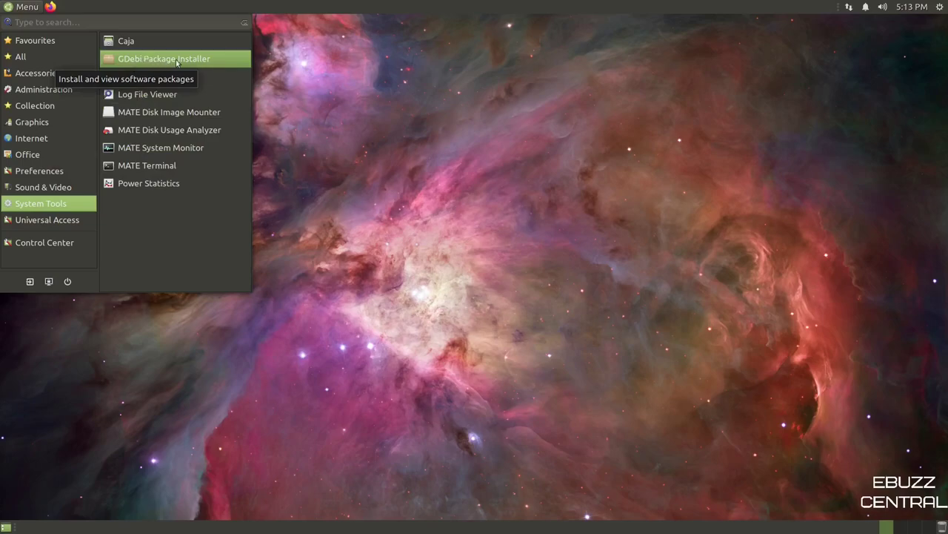
# Launch Caja on the home folder, move its window up-right and enlarge it
pyautogui.click(130, 43)
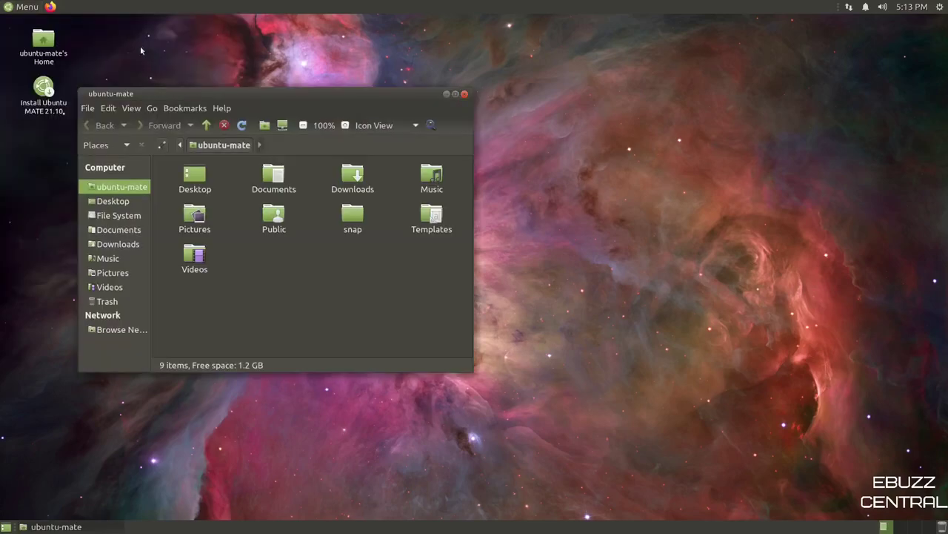
pyautogui.moveTo(353, 96); pyautogui.dragTo(491, 65)
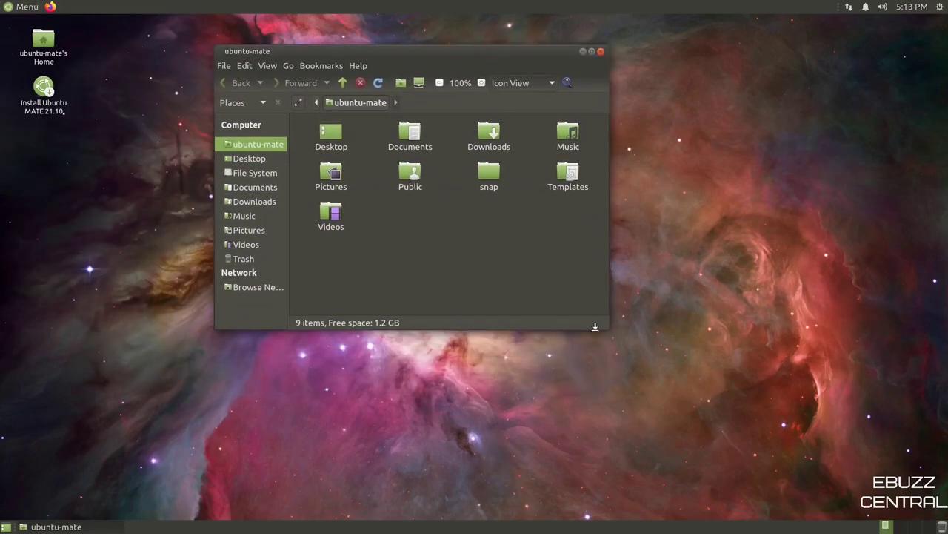
pyautogui.moveTo(608, 326); pyautogui.dragTo(635, 379)
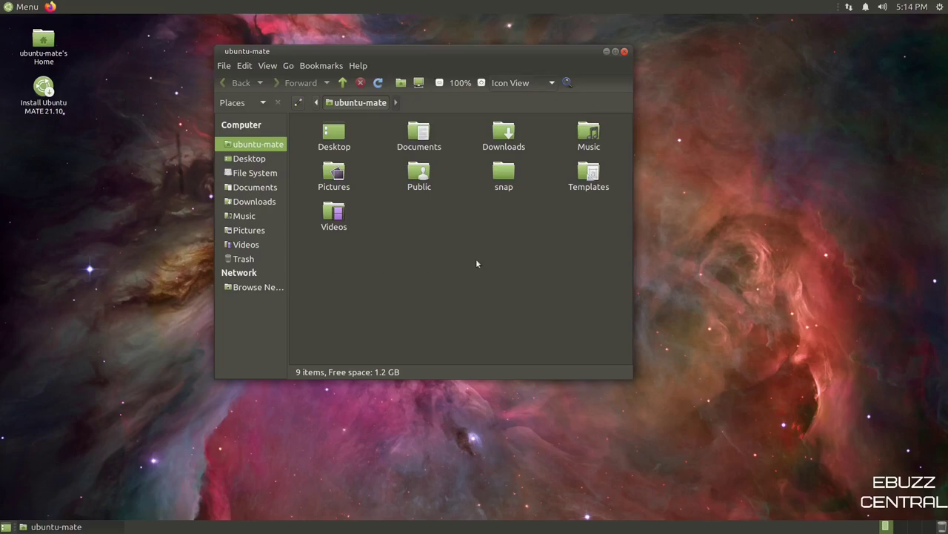
# Cycle the folder view through List, Compact and Icon View, then zoom icons to 150% and back to 100%
pyautogui.click(552, 83)
pyautogui.click(535, 98)
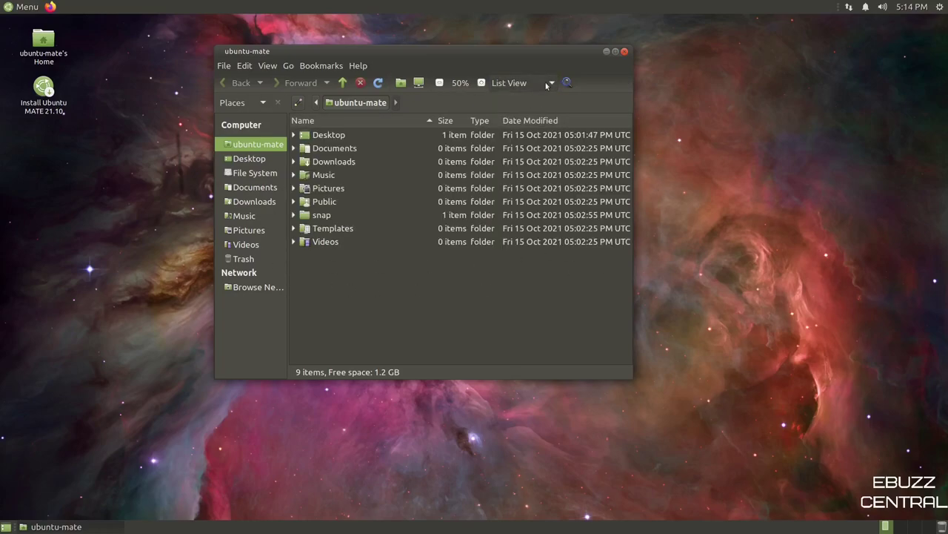
pyautogui.click(546, 84)
pyautogui.click(535, 99)
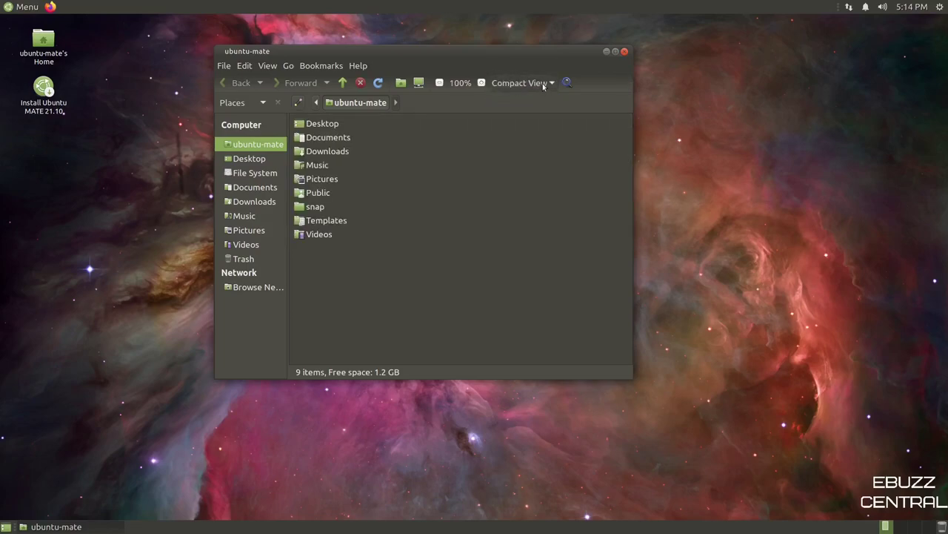
pyautogui.click(543, 84)
pyautogui.click(532, 50)
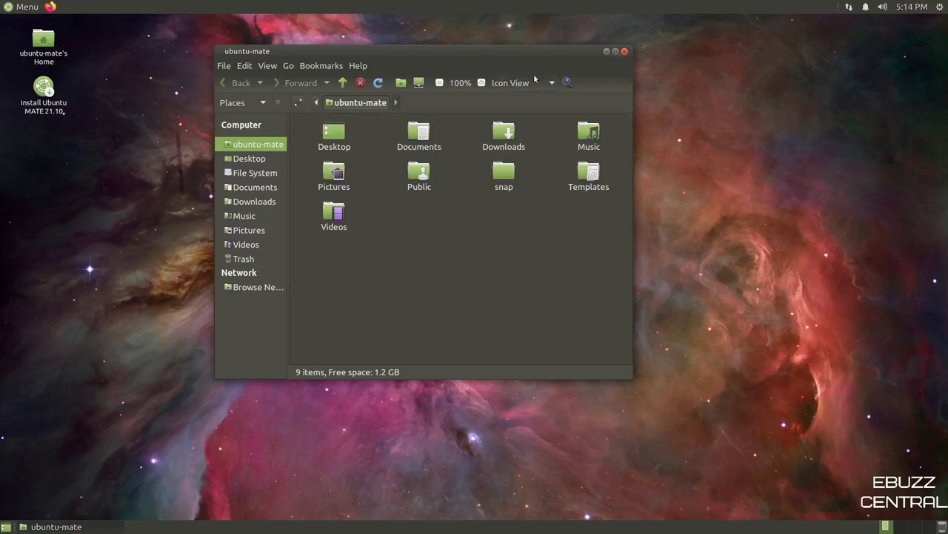
pyautogui.click(481, 83)
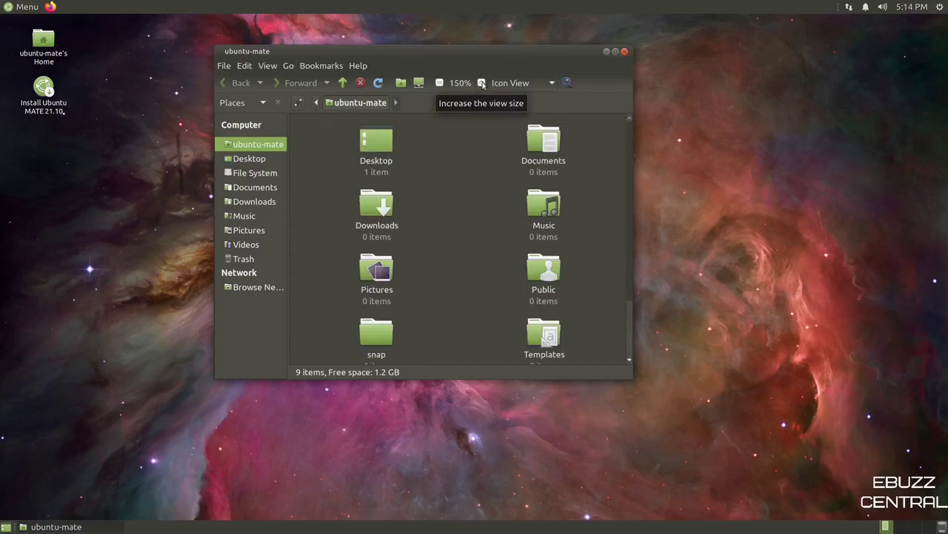
pyautogui.click(439, 83)
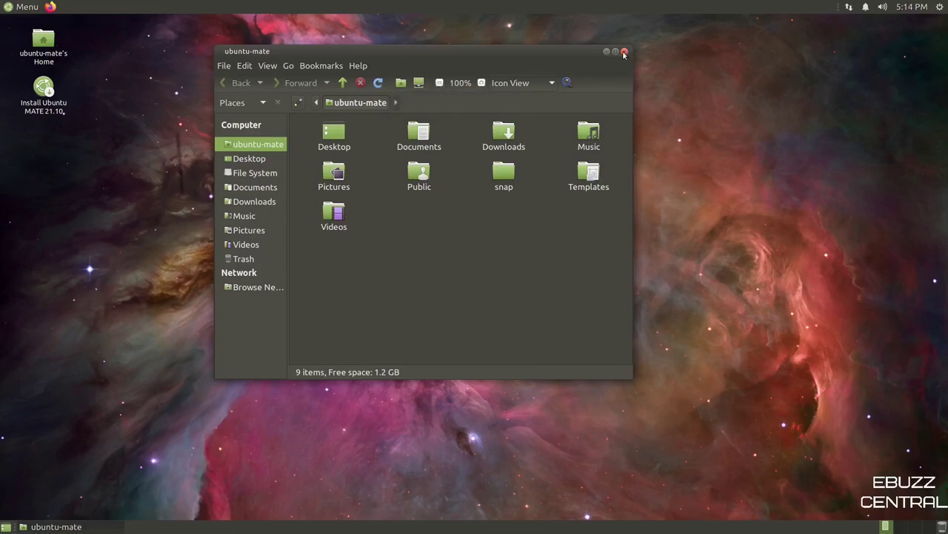
# Close Caja, start Control Center from the menu, and move and enlarge it to show every section
pyautogui.click(626, 52)
pyautogui.click(16, 9)
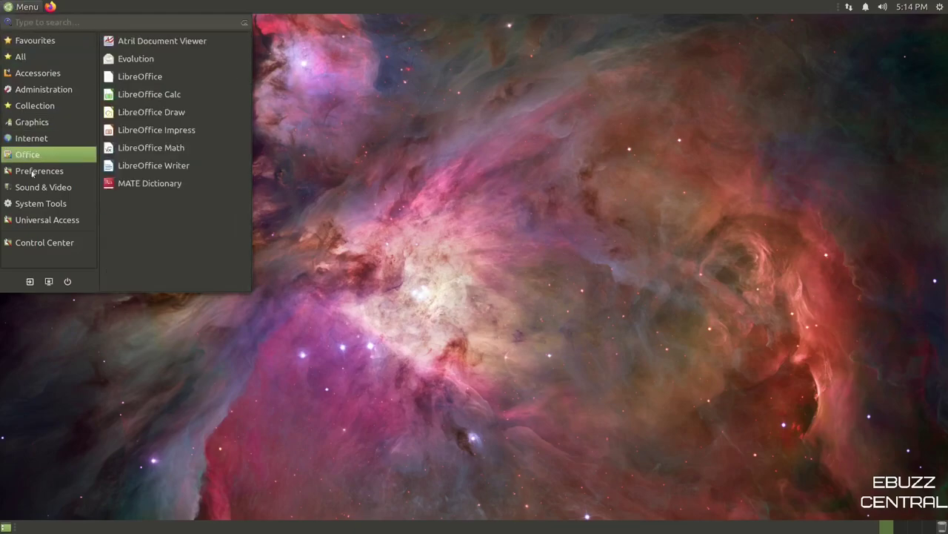
pyautogui.moveTo(38, 205)
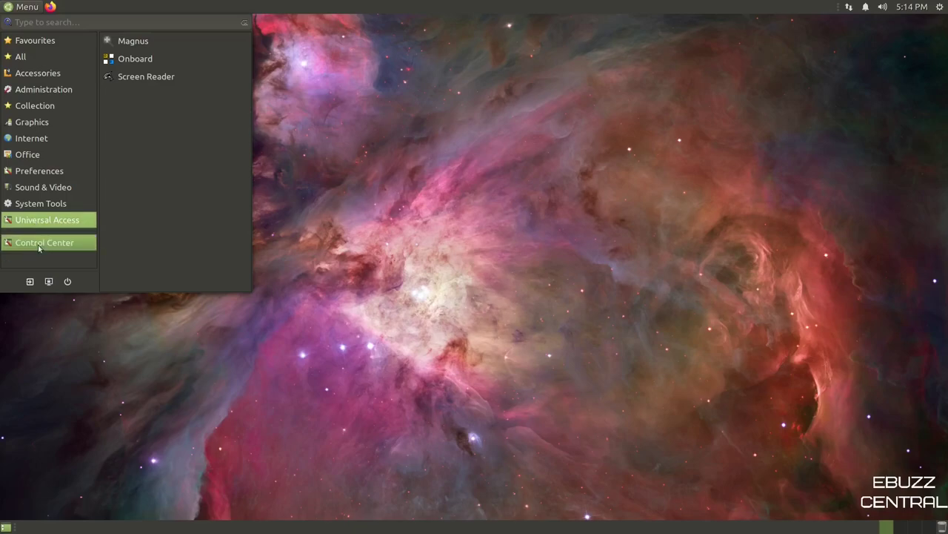
pyautogui.click(39, 244)
pyautogui.moveTo(571, 133); pyautogui.dragTo(514, 57)
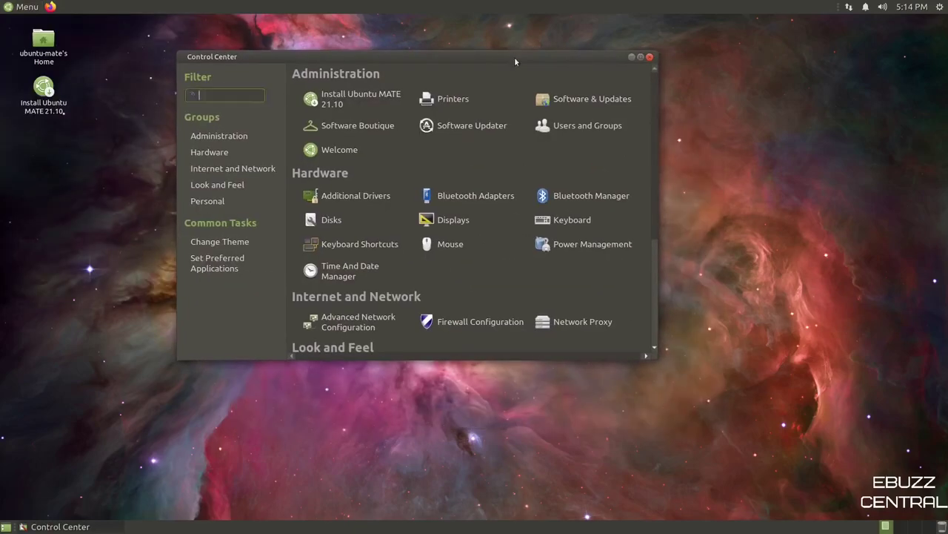
pyautogui.moveTo(659, 361); pyautogui.dragTo(791, 467)
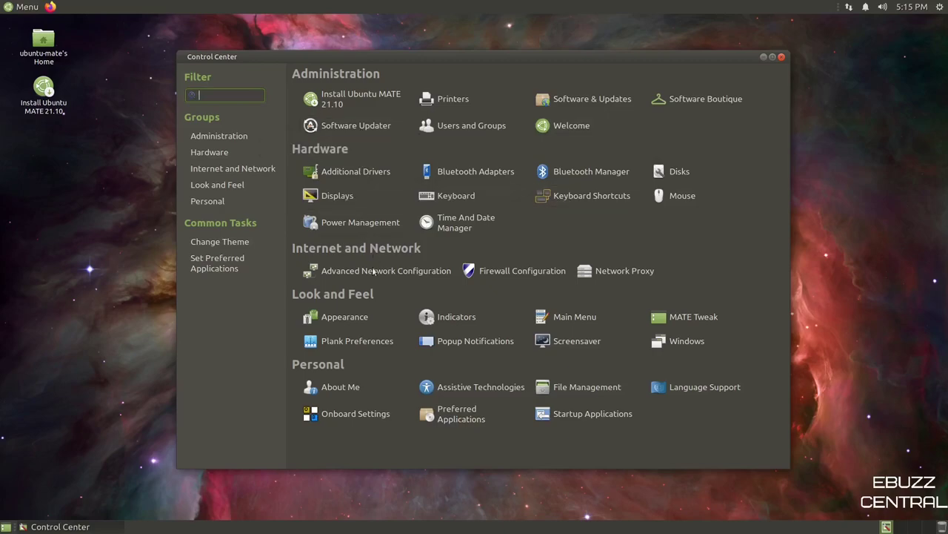
# Open Firewall Configuration, turn the firewall on, view its empty Rules list, turn it off and close it
pyautogui.click(532, 269)
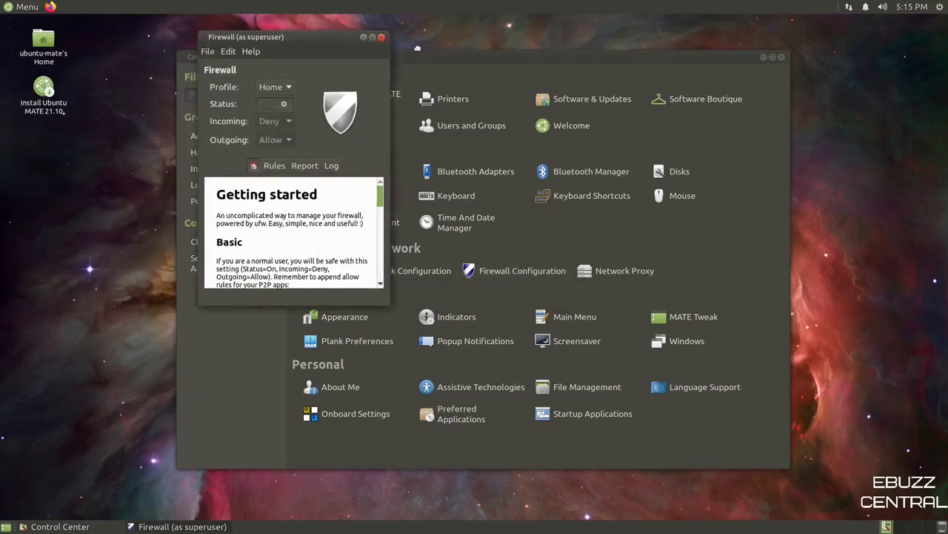
pyautogui.click(394, 112)
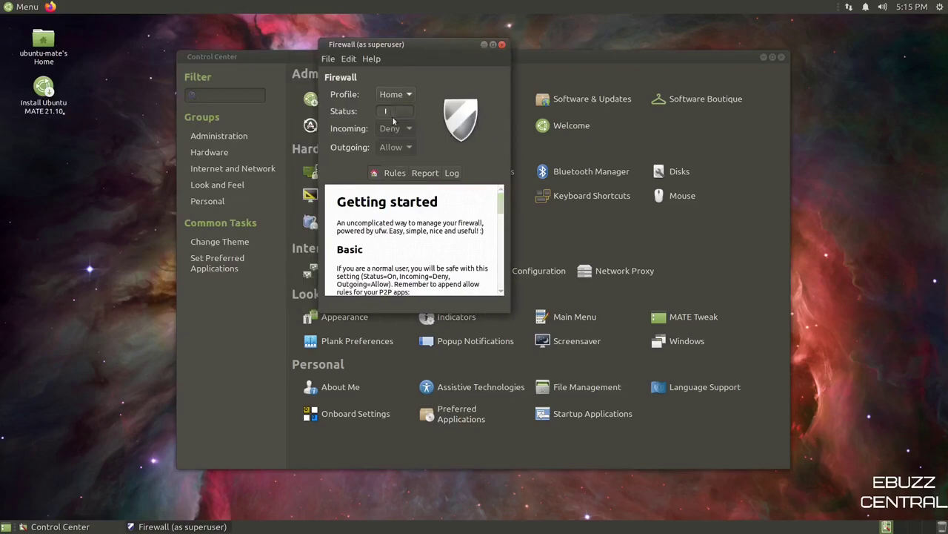
pyautogui.click(395, 174)
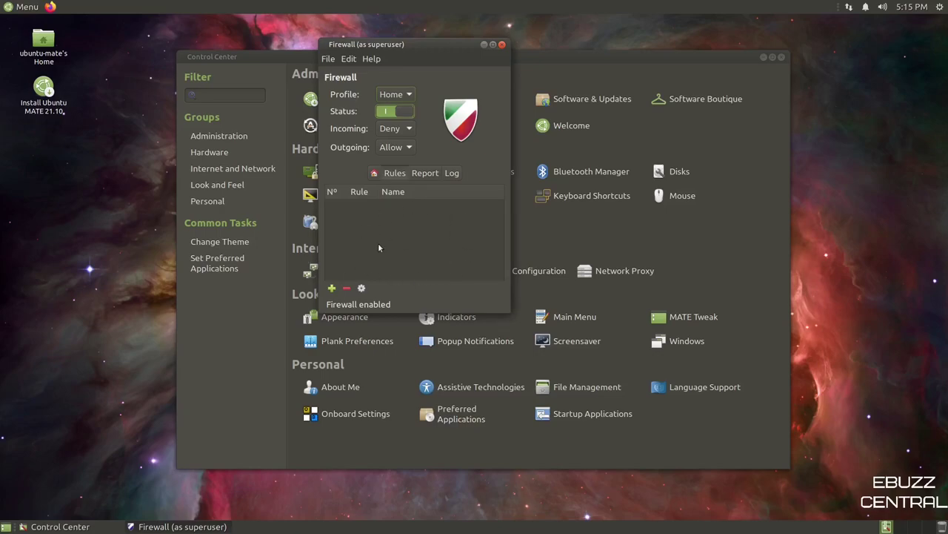
pyautogui.click(386, 112)
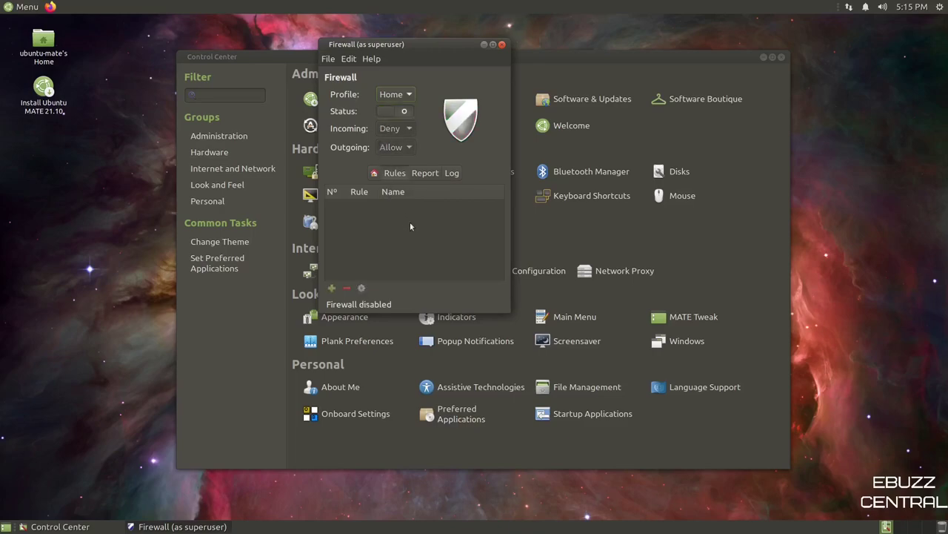
pyautogui.click(501, 45)
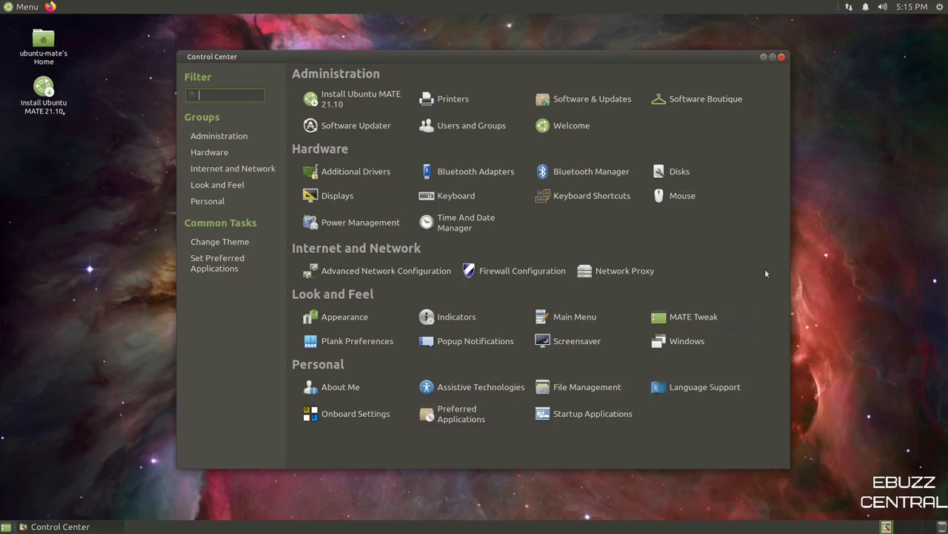
# Close Control Center and launch MATE Terminal by searching the menu for 'terminal'
pyautogui.click(781, 58)
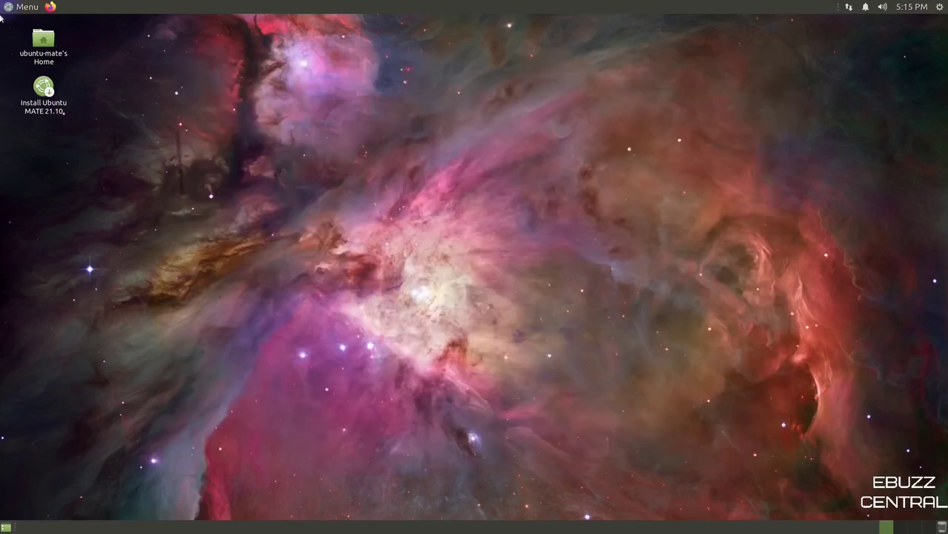
pyautogui.click(16, 7)
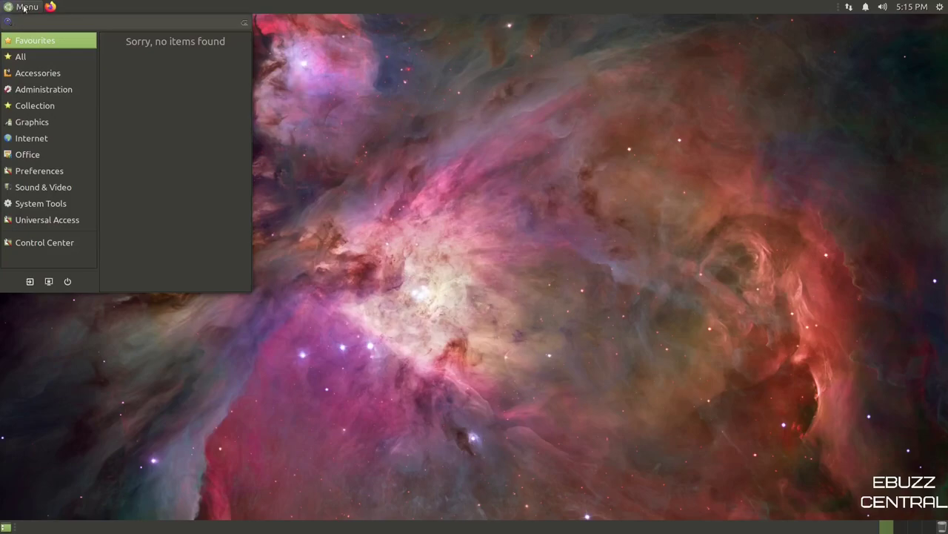
pyautogui.write('terminal')
pyautogui.click(136, 40)
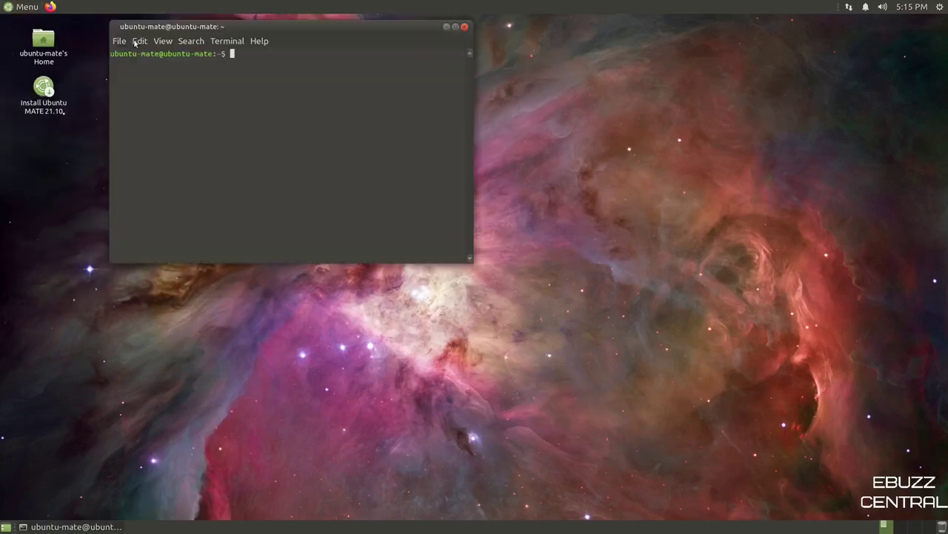
# Run htop and view it maximized, then restore the terminal window and close it
pyautogui.moveTo(324, 30); pyautogui.dragTo(483, 87)
pyautogui.write('htop')
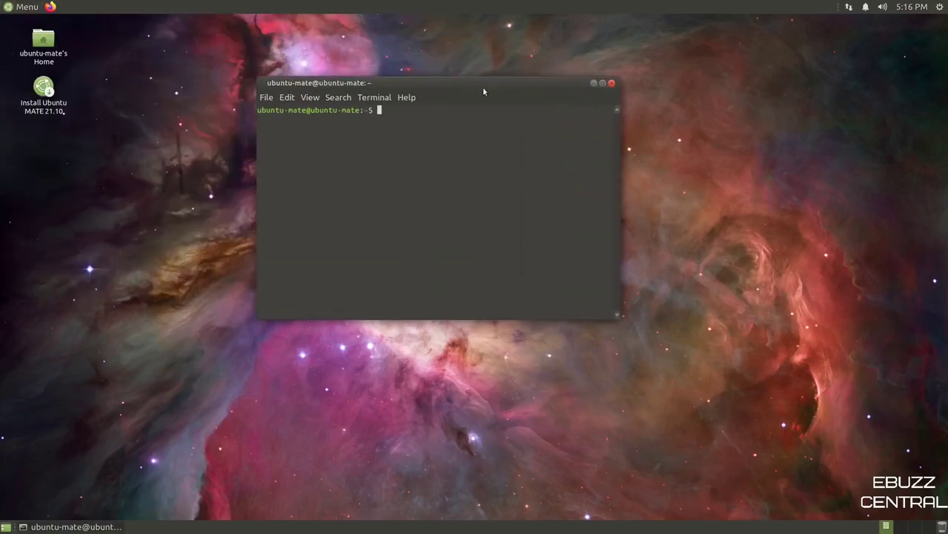
pyautogui.press('Return')
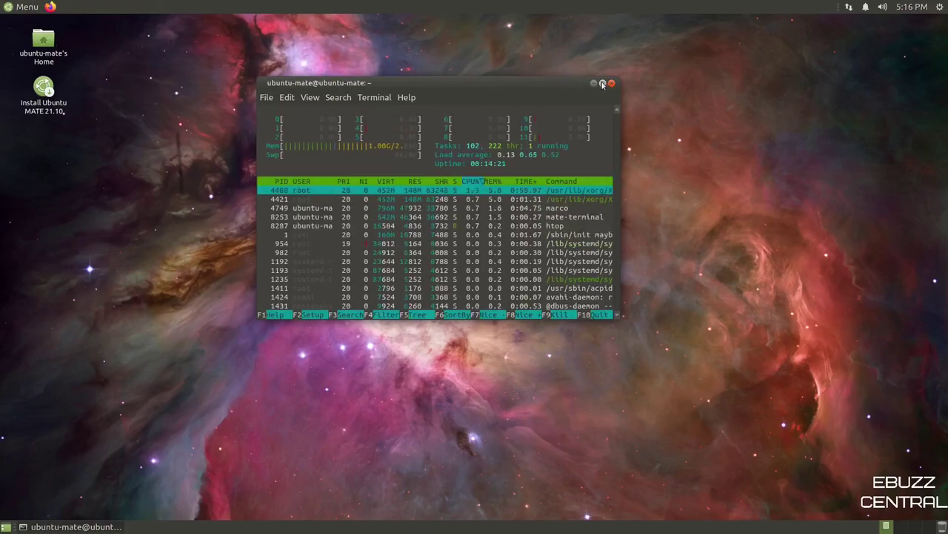
pyautogui.click(602, 83)
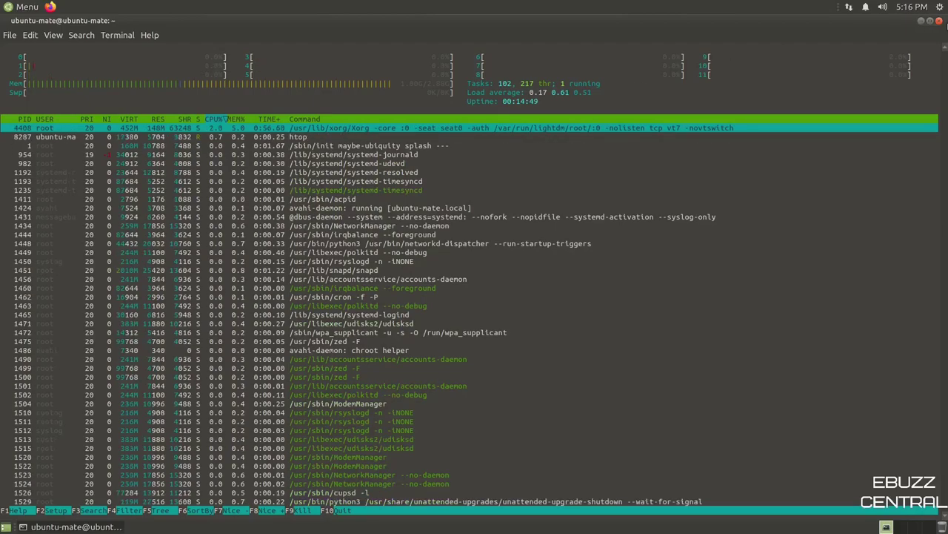
pyautogui.click(931, 22)
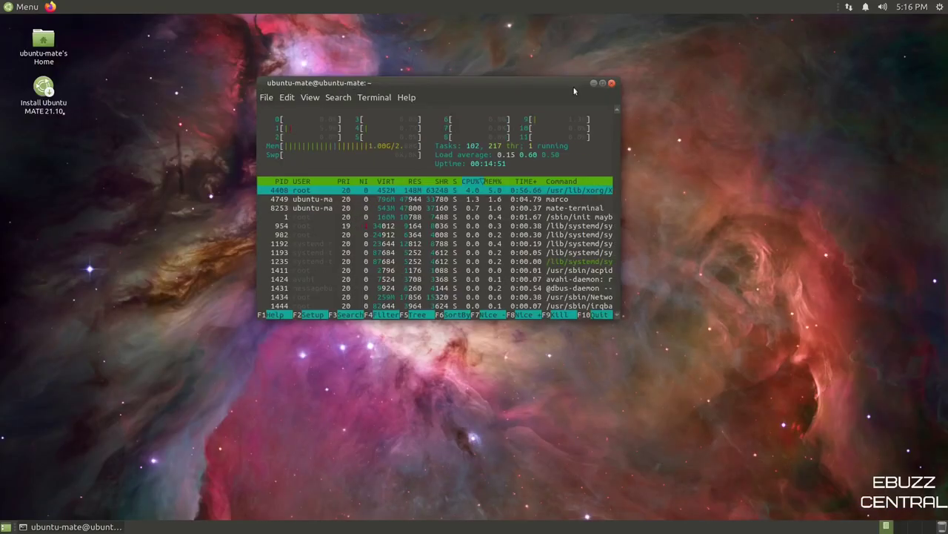
pyautogui.moveTo(462, 83); pyautogui.dragTo(524, 97)
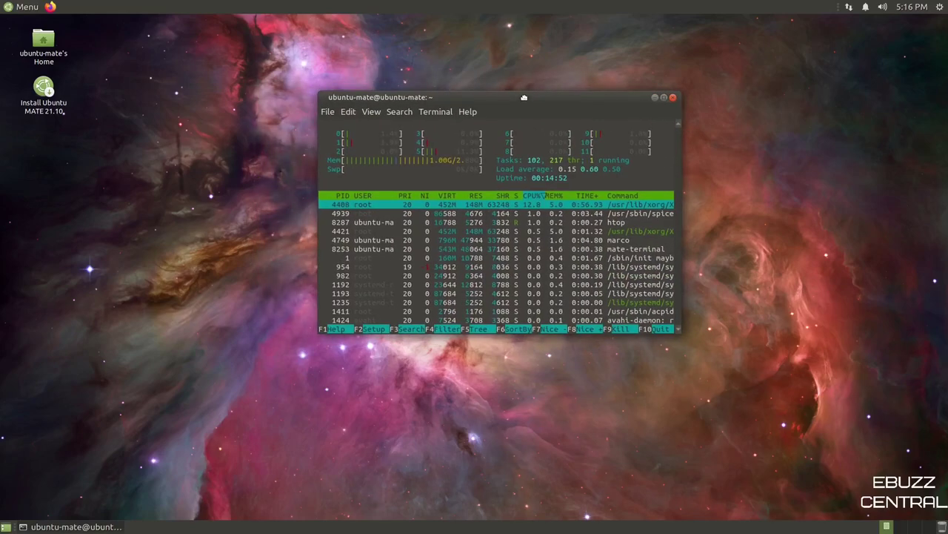
pyautogui.click(674, 99)
pyautogui.press('Return')
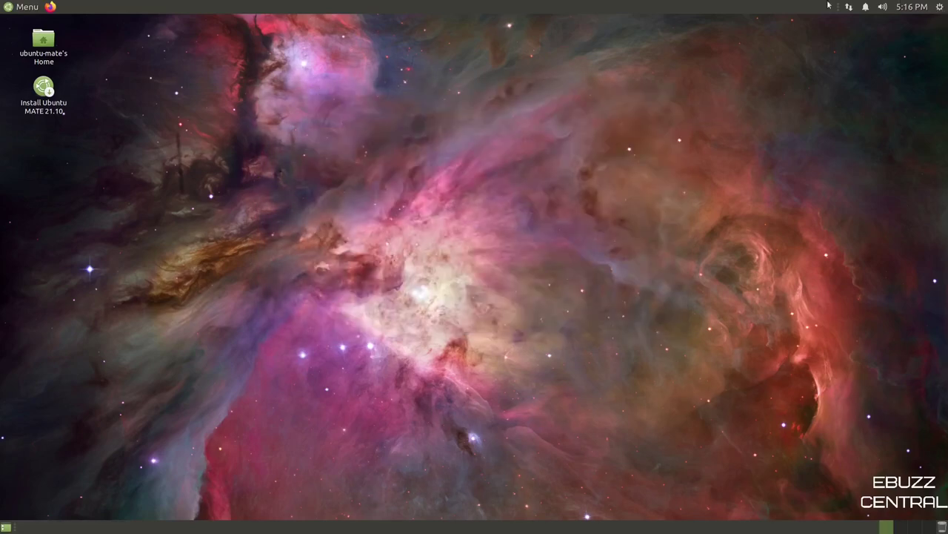
pyautogui.moveTo(858, 9)
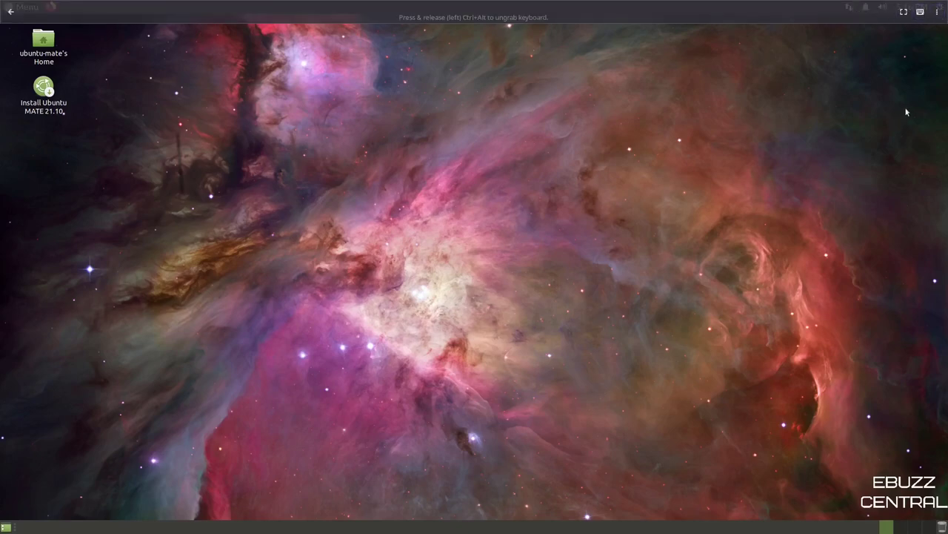